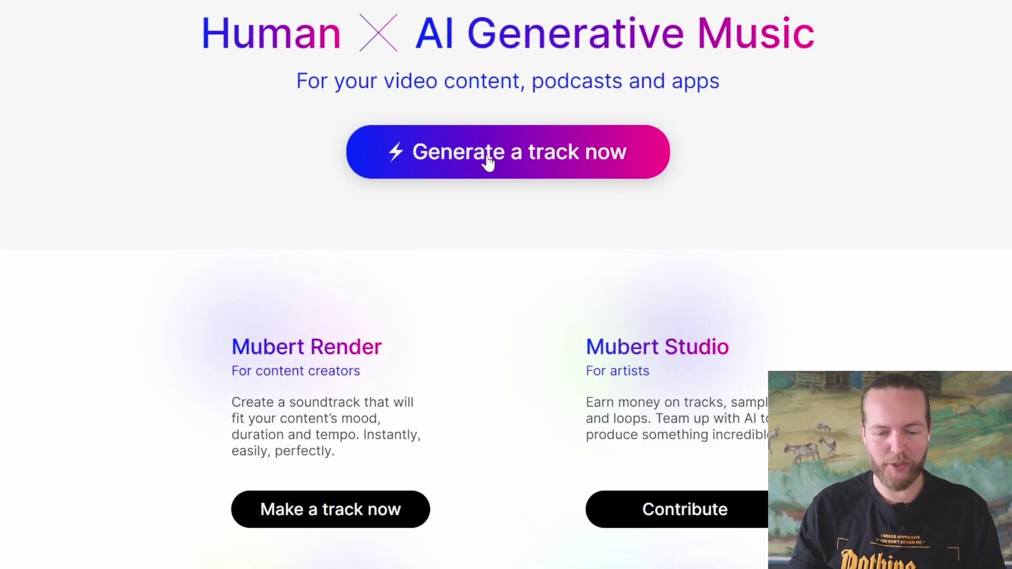
Open the track generator and preview the "Trap hip hop like travis scott" track.
{"action": "left_click", "coordinate": [490, 162]}
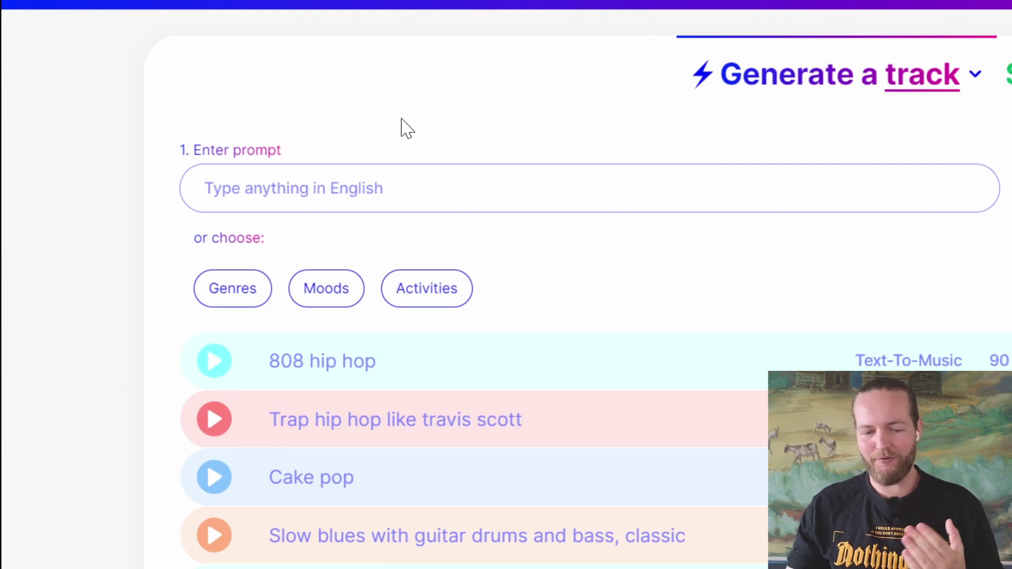
{"action": "scroll", "coordinate": [438, 208], "scroll_direction": "down", "scroll_amount": 3}
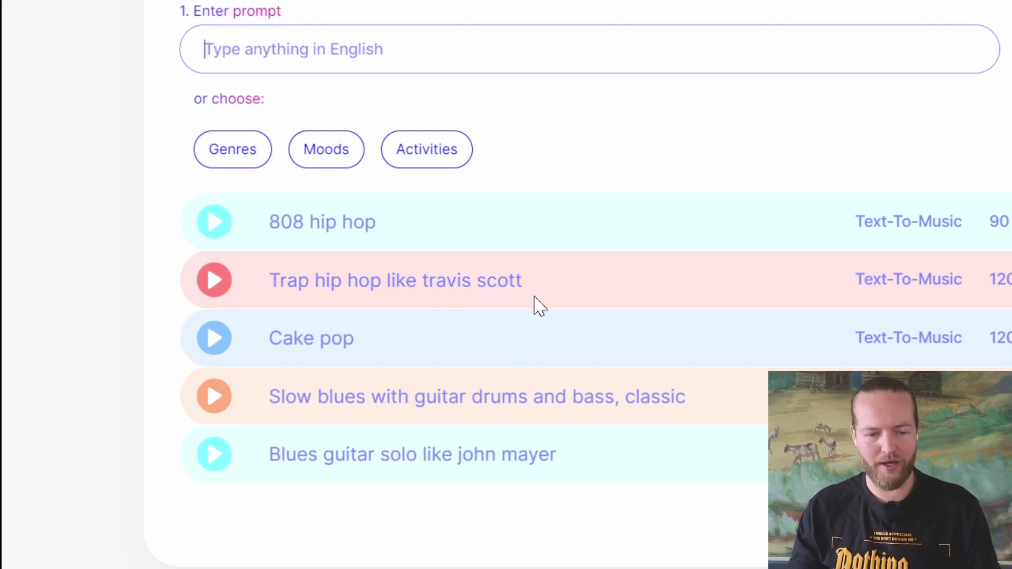
{"action": "left_click", "coordinate": [210, 285]}
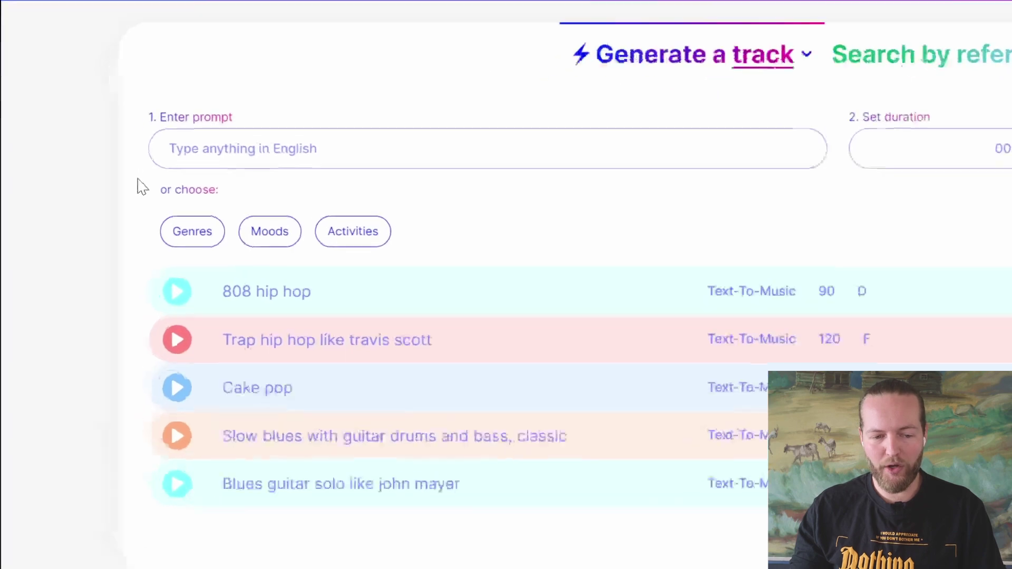
Browse the genre, mood and activity options and choose Trap under the Hiphop genre as the prompt.
{"action": "left_click", "coordinate": [233, 245]}
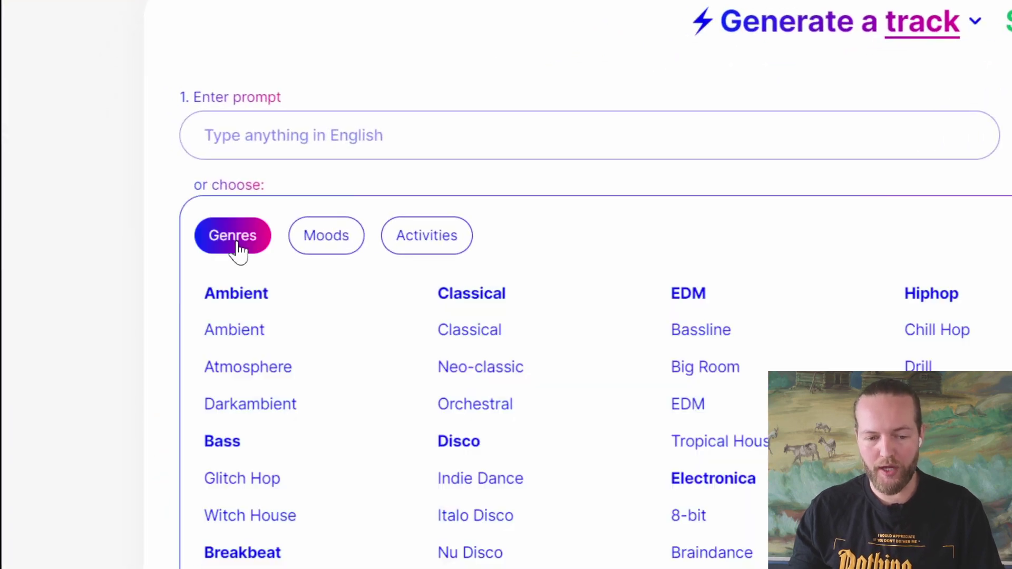
{"action": "left_click", "coordinate": [327, 252]}
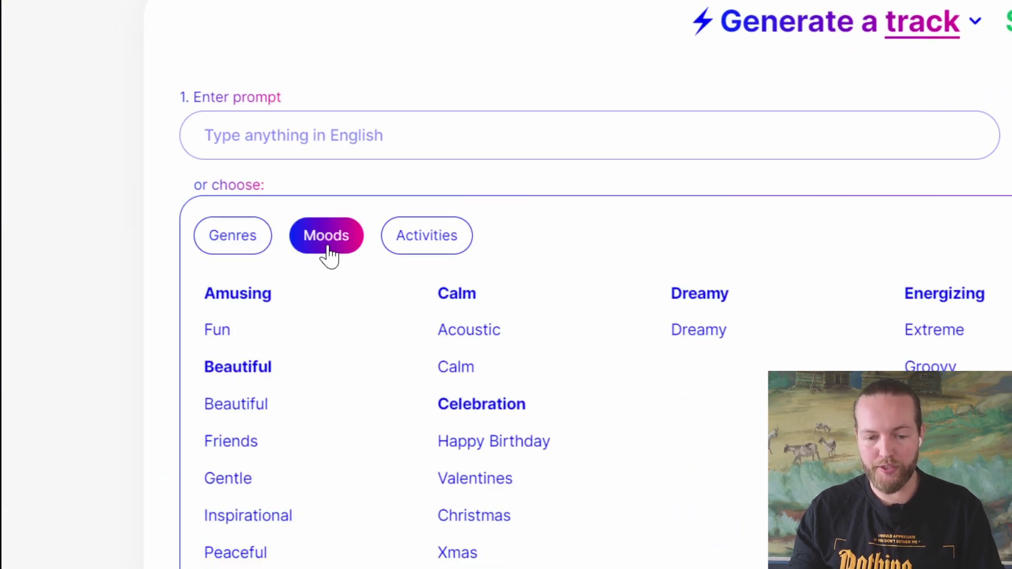
{"action": "left_click", "coordinate": [418, 248]}
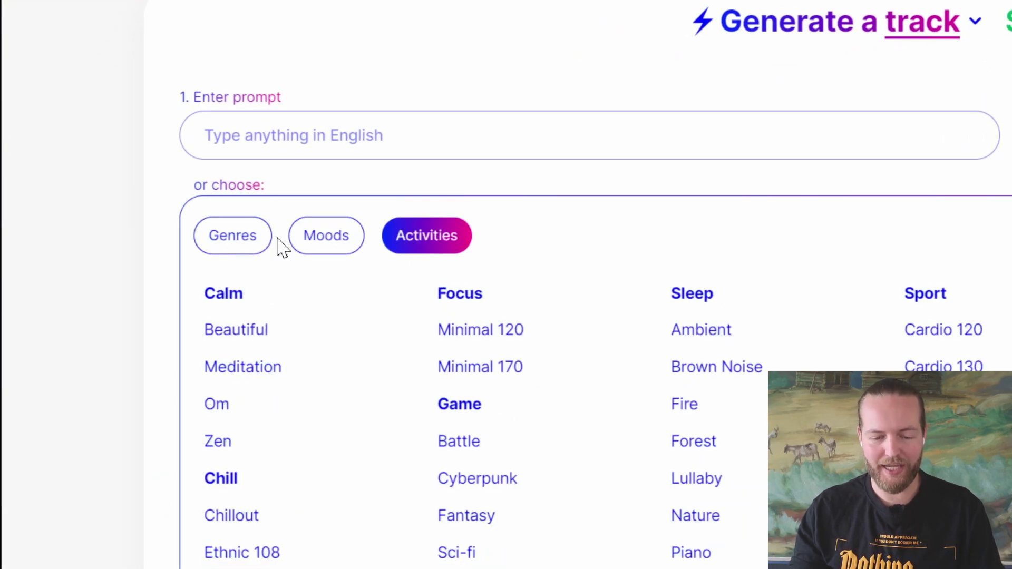
{"action": "left_click", "coordinate": [238, 248]}
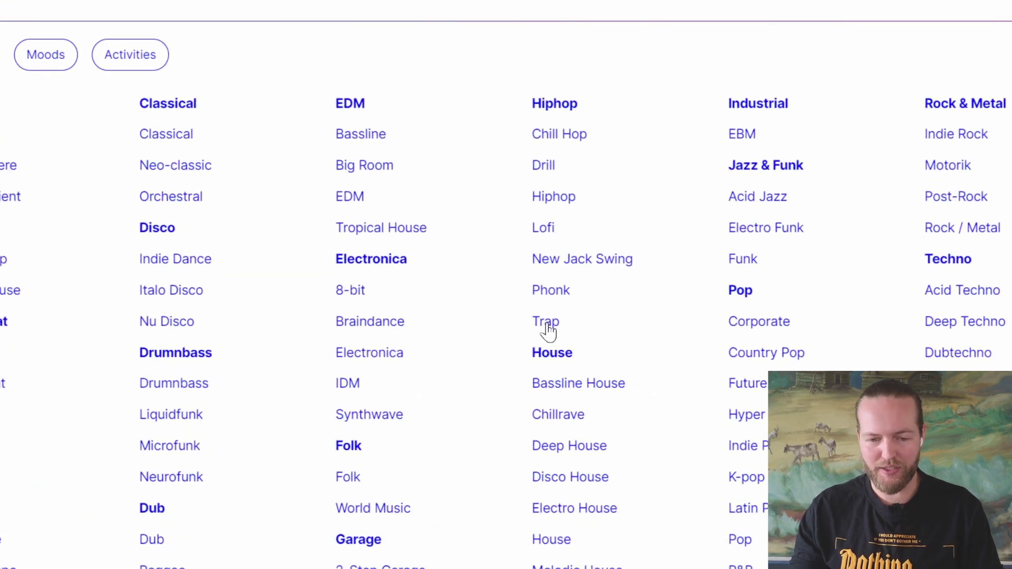
{"action": "left_click", "coordinate": [546, 322]}
Check the mood options without choosing one and generate a track from the Hiphop Trap prompt.
{"action": "left_click", "coordinate": [46, 54]}
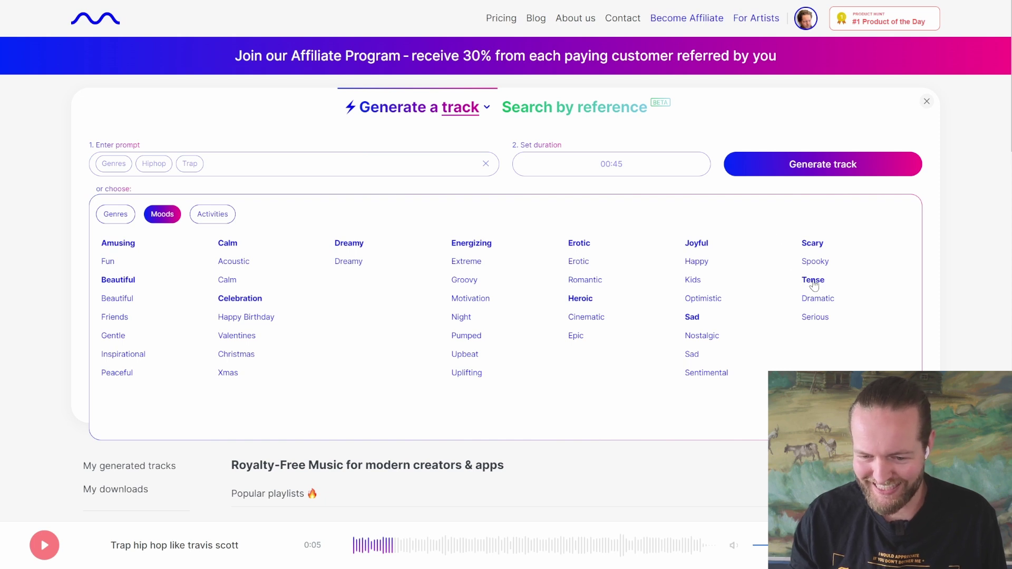
{"action": "left_click", "coordinate": [437, 214]}
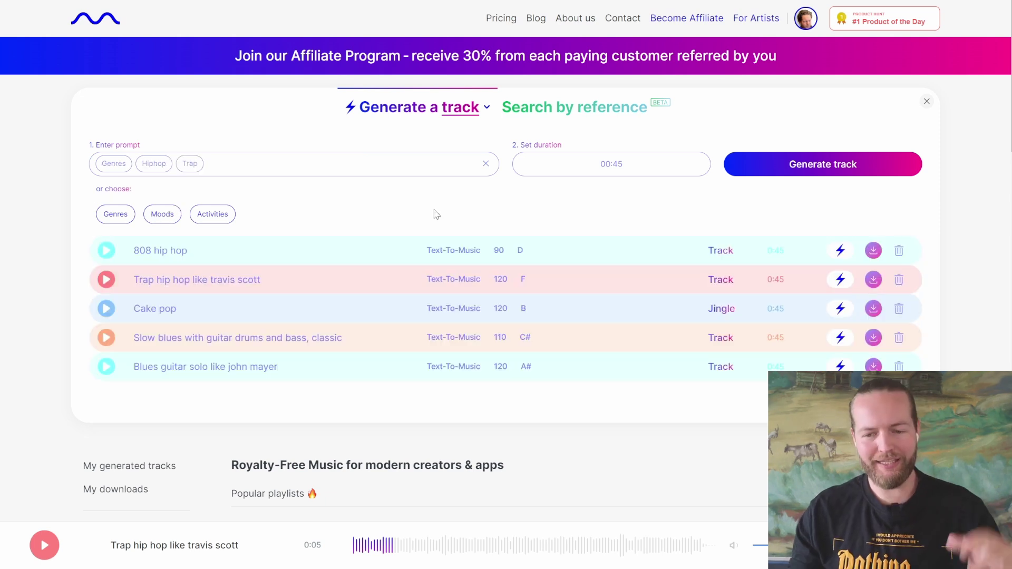
{"action": "left_click", "coordinate": [796, 172]}
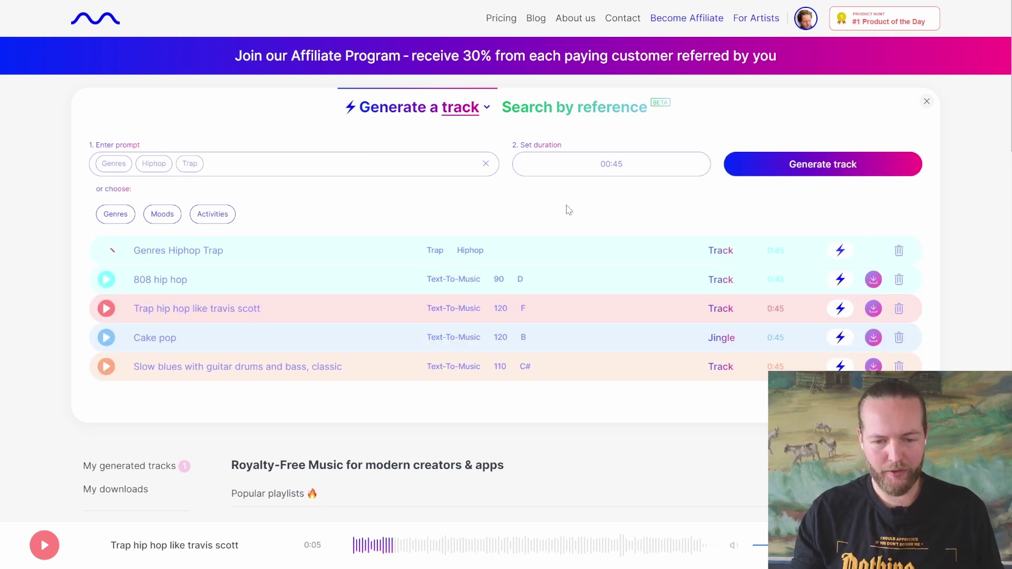
Try to set the track duration to 30:00.
{"action": "left_click", "coordinate": [632, 175]}
{"action": "type", "text": "3"}
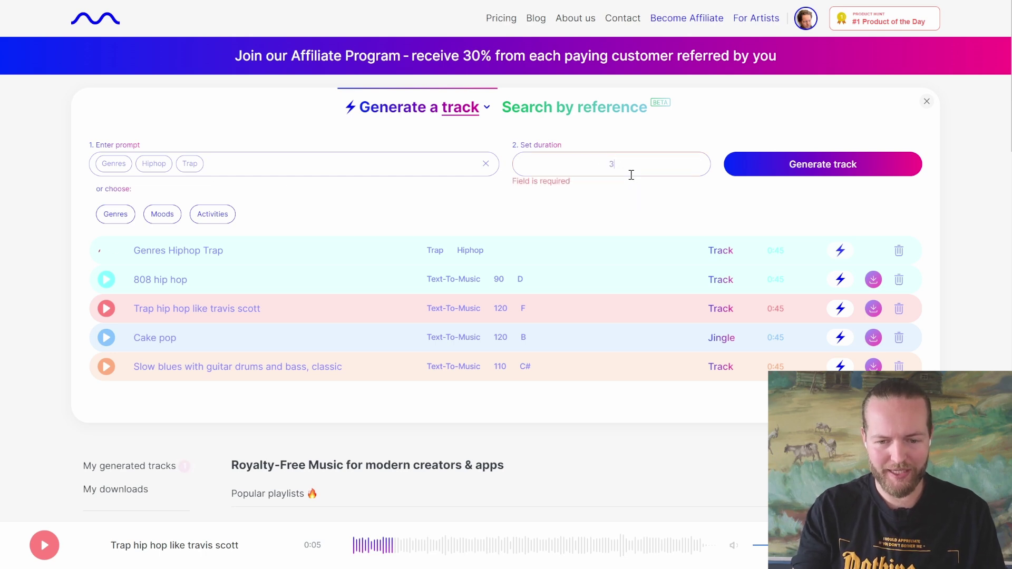
{"action": "type", "text": "0:00"}
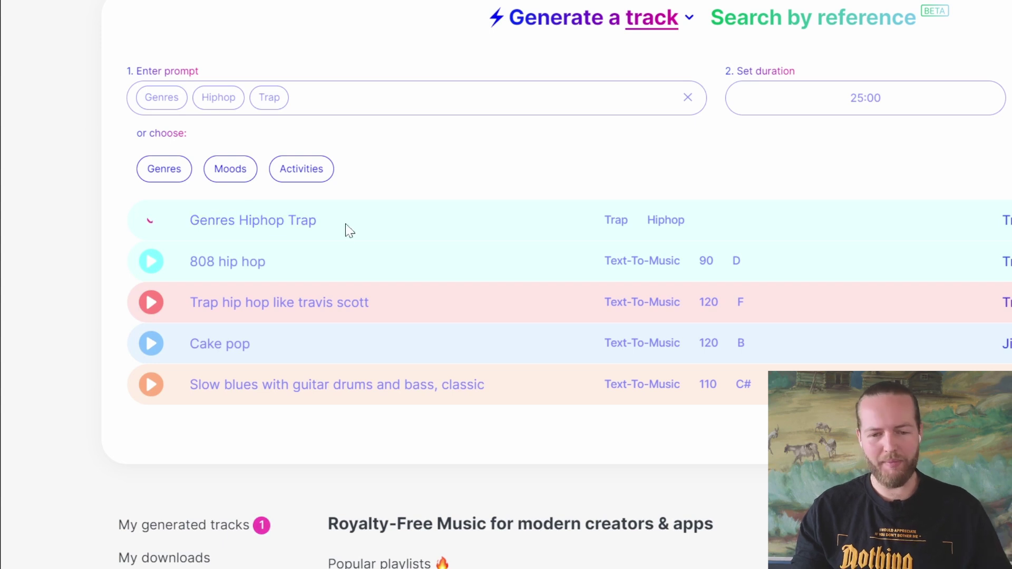
Preview the generated Genres Hiphop Trap track, skipping ahead to around its middle, and pause it.
{"action": "scroll", "coordinate": [153, 259], "scroll_direction": "up", "scroll_amount": 1}
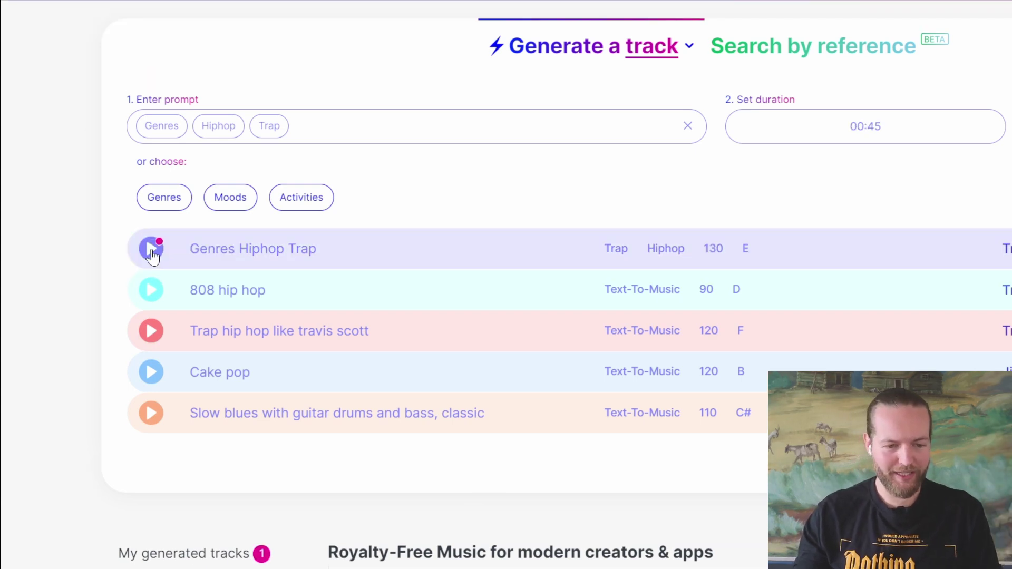
{"action": "left_click", "coordinate": [151, 250]}
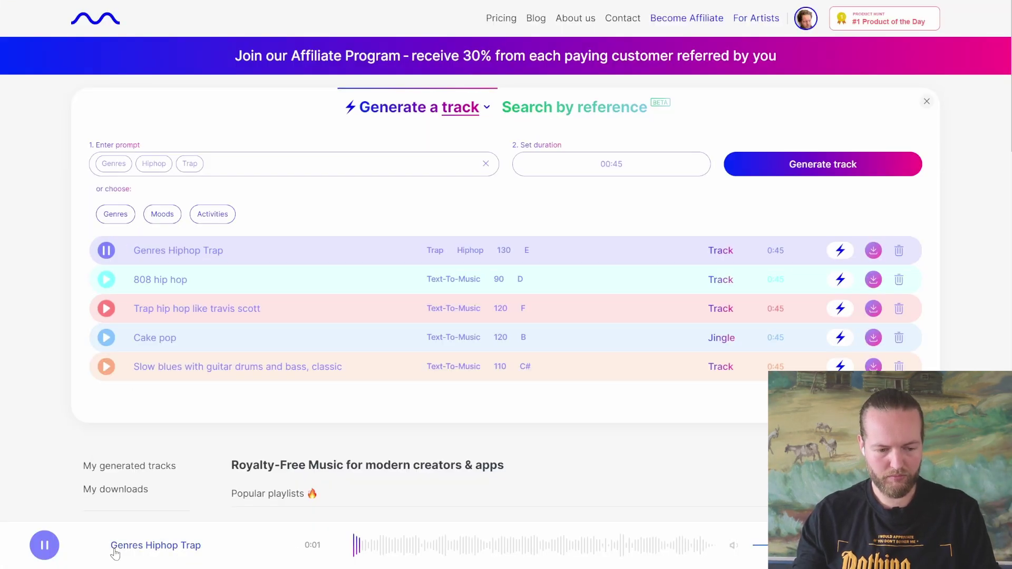
{"action": "left_click", "coordinate": [45, 549]}
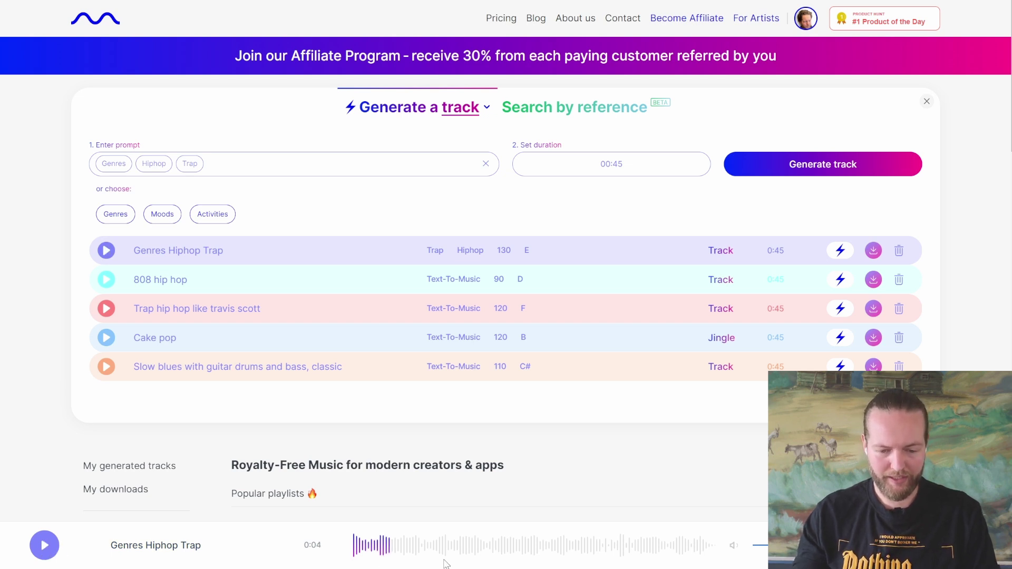
{"action": "left_click", "coordinate": [497, 553]}
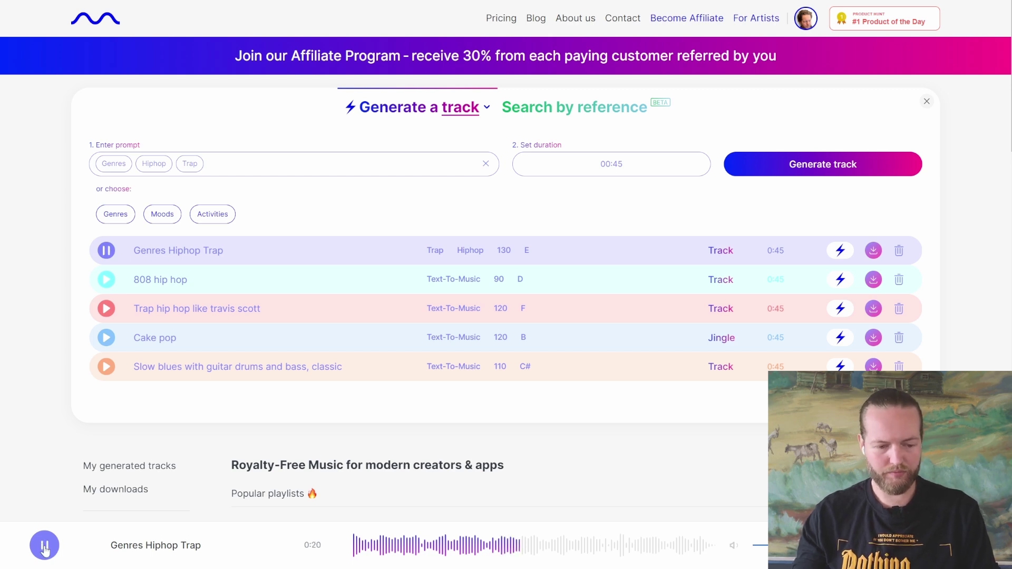
{"action": "left_click", "coordinate": [45, 548]}
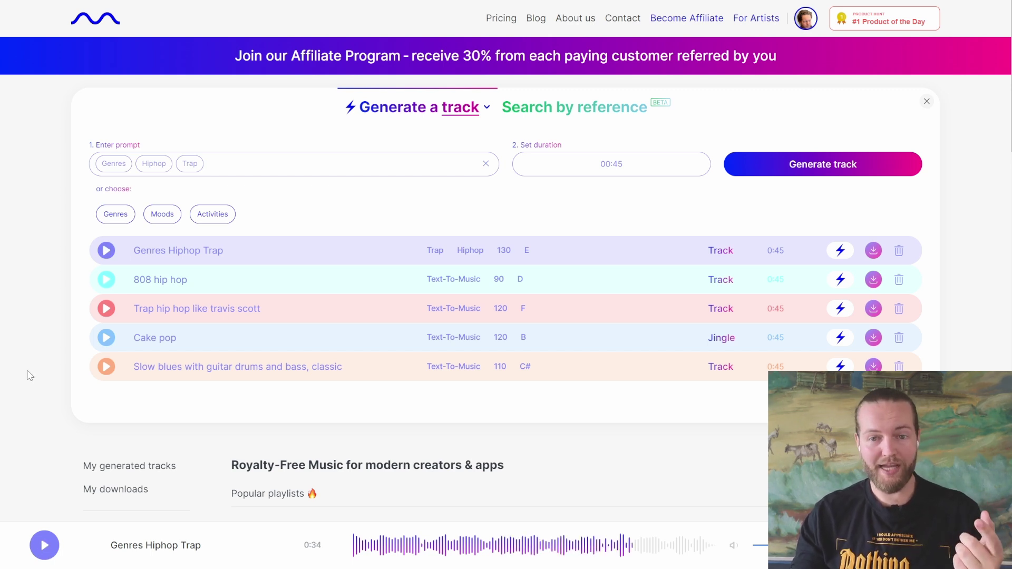
Look through the popular playlists and the Staff picks tracks with their tags, loading more tracks at the end of the list.
{"action": "scroll", "coordinate": [30, 376], "scroll_direction": "down", "scroll_amount": 6}
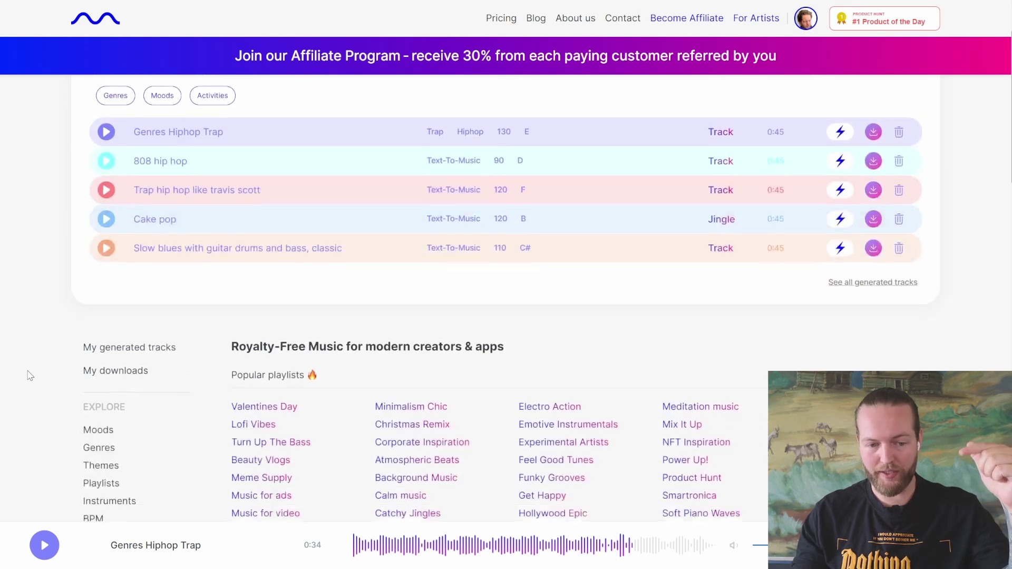
{"action": "scroll", "coordinate": [30, 376], "scroll_direction": "down", "scroll_amount": 2}
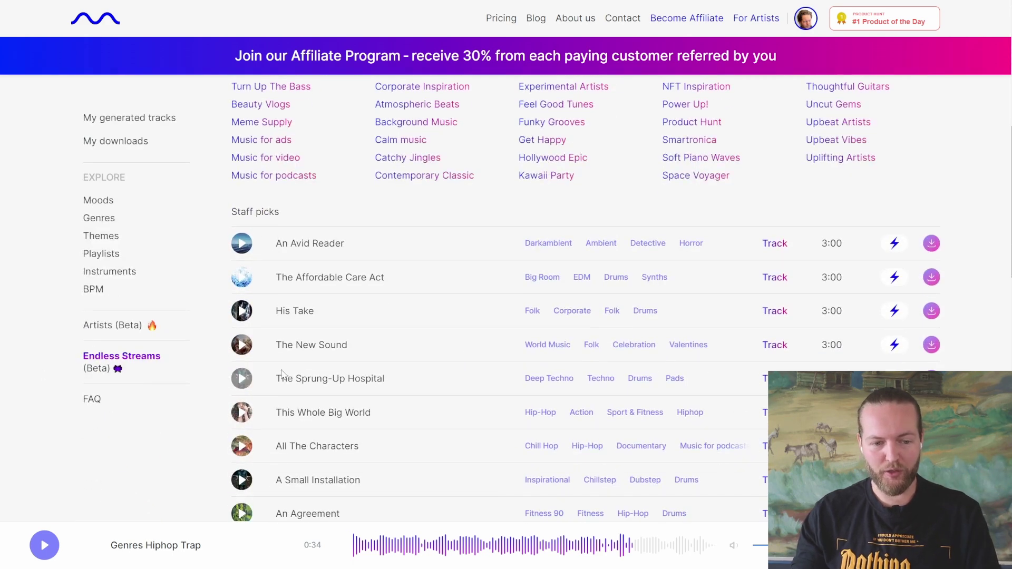
{"action": "scroll", "coordinate": [211, 372], "scroll_direction": "down", "scroll_amount": 1}
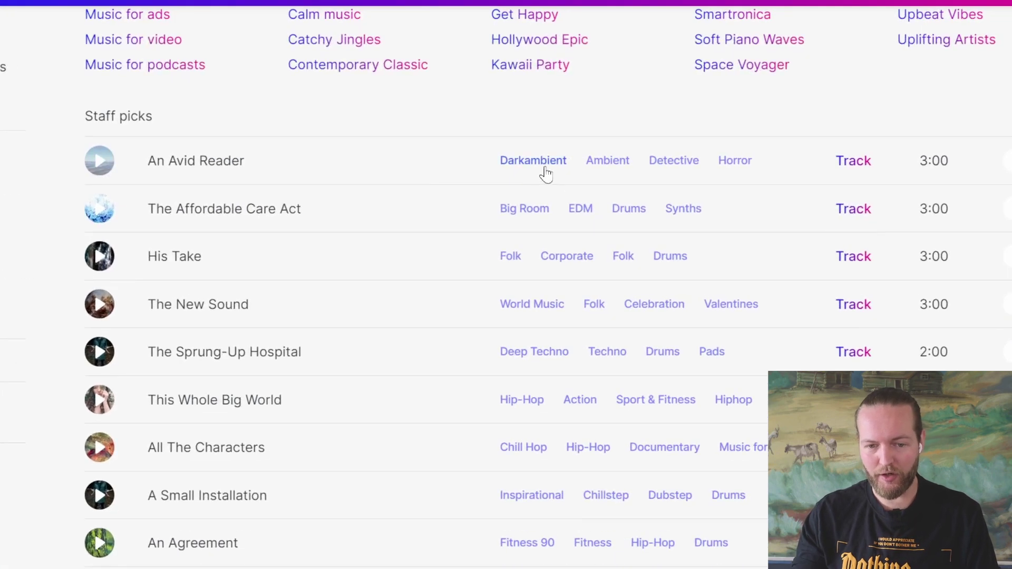
{"action": "scroll", "coordinate": [565, 283], "scroll_direction": "down", "scroll_amount": 2}
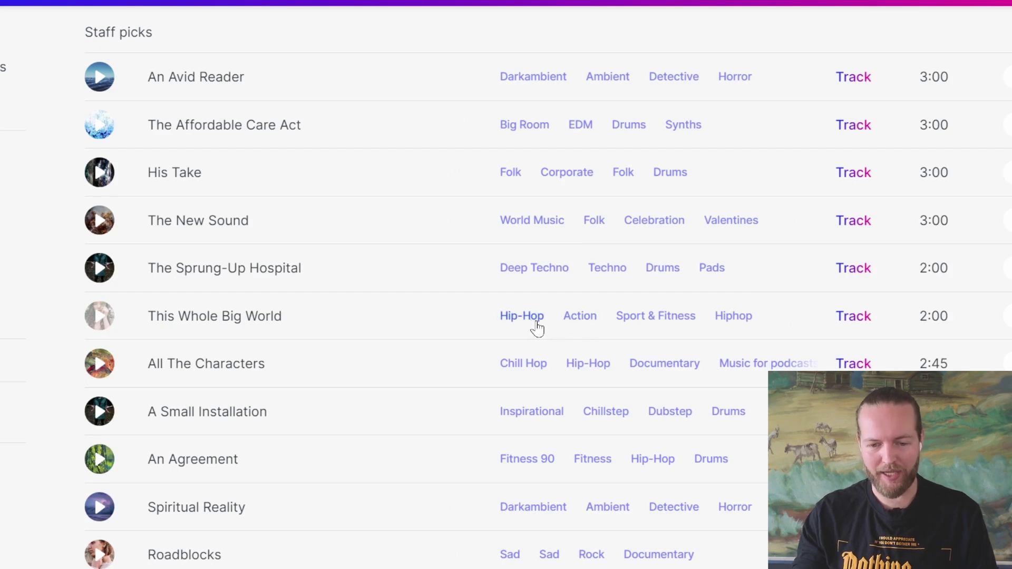
{"action": "scroll", "coordinate": [527, 323], "scroll_direction": "down", "scroll_amount": 4}
{"action": "scroll", "coordinate": [510, 321], "scroll_direction": "down", "scroll_amount": 10}
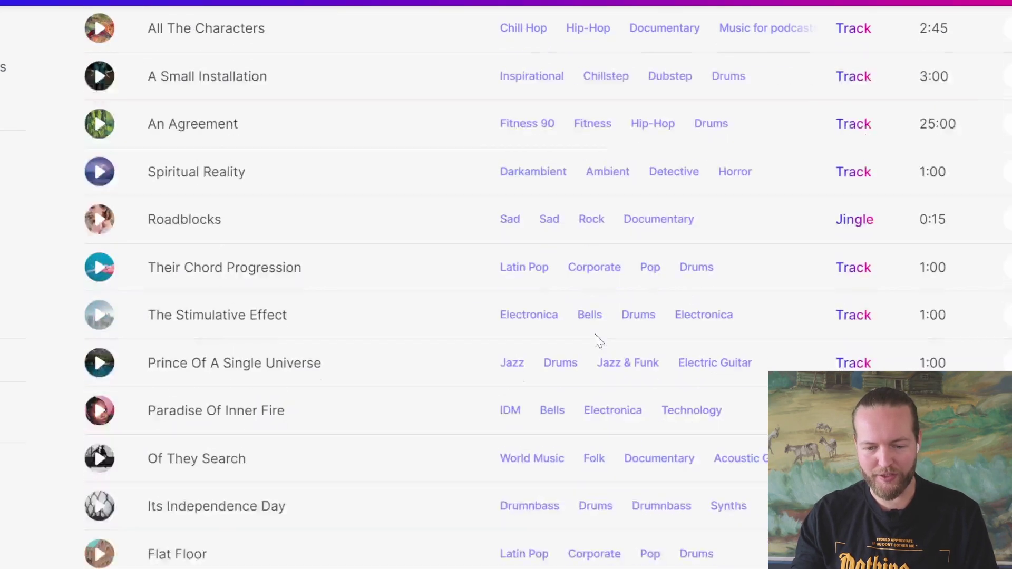
{"action": "left_click", "coordinate": [99, 375]}
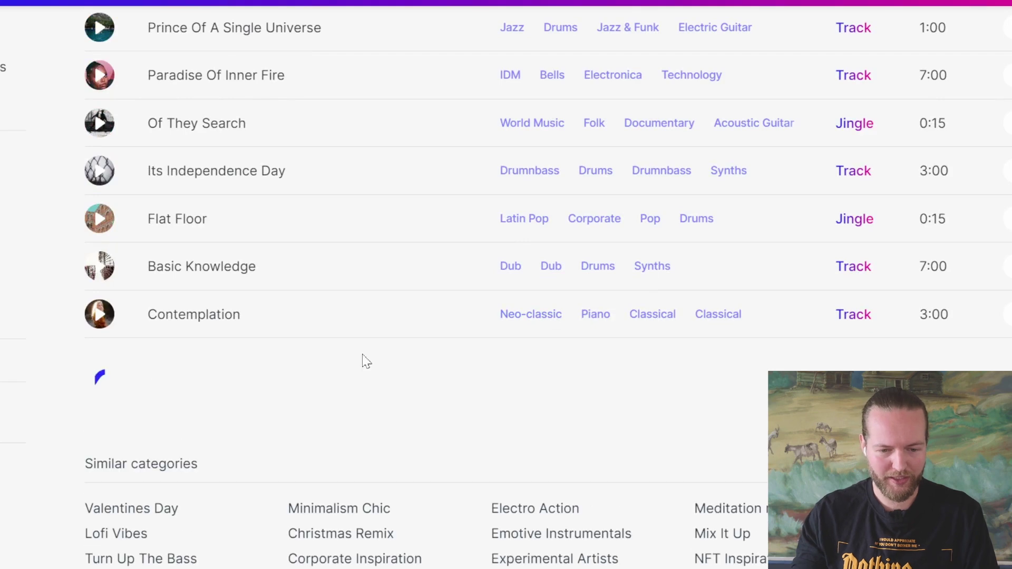
{"action": "scroll", "coordinate": [442, 328], "scroll_direction": "down", "scroll_amount": 2}
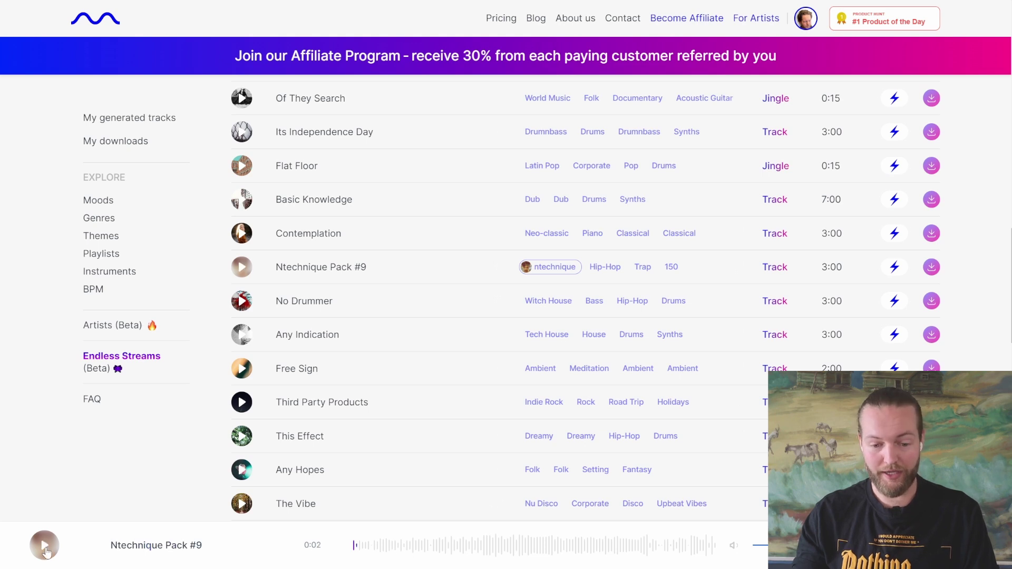
Sample parts of Ntechnique Pack #9 and of the Trap-tagged track The Panthers by skipping ahead in each.
{"action": "left_click", "coordinate": [480, 548]}
{"action": "left_click", "coordinate": [46, 546]}
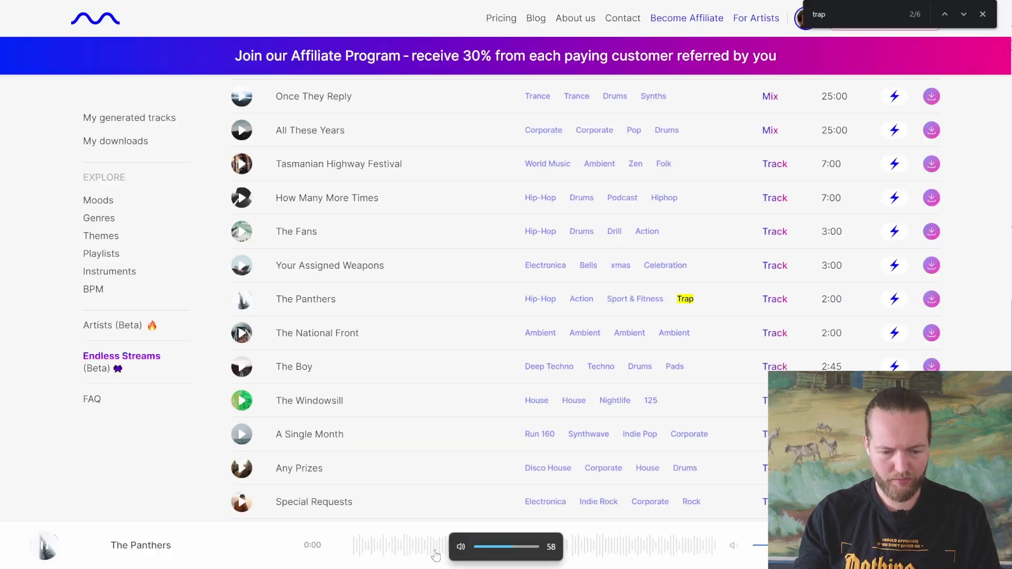
{"action": "scroll", "coordinate": [435, 555], "scroll_direction": "up", "scroll_amount": 1}
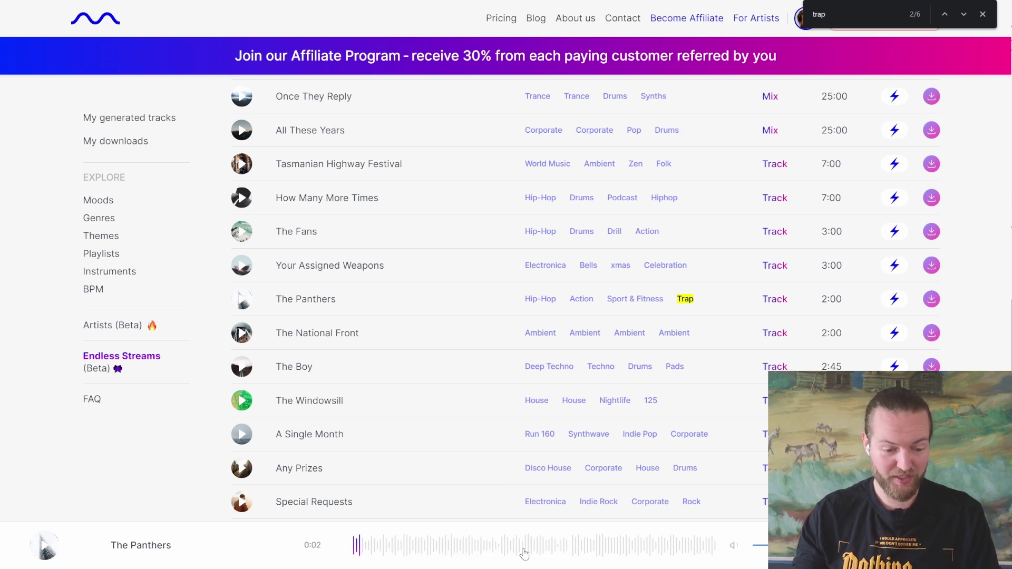
{"action": "left_click", "coordinate": [525, 549]}
{"action": "left_click", "coordinate": [47, 553]}
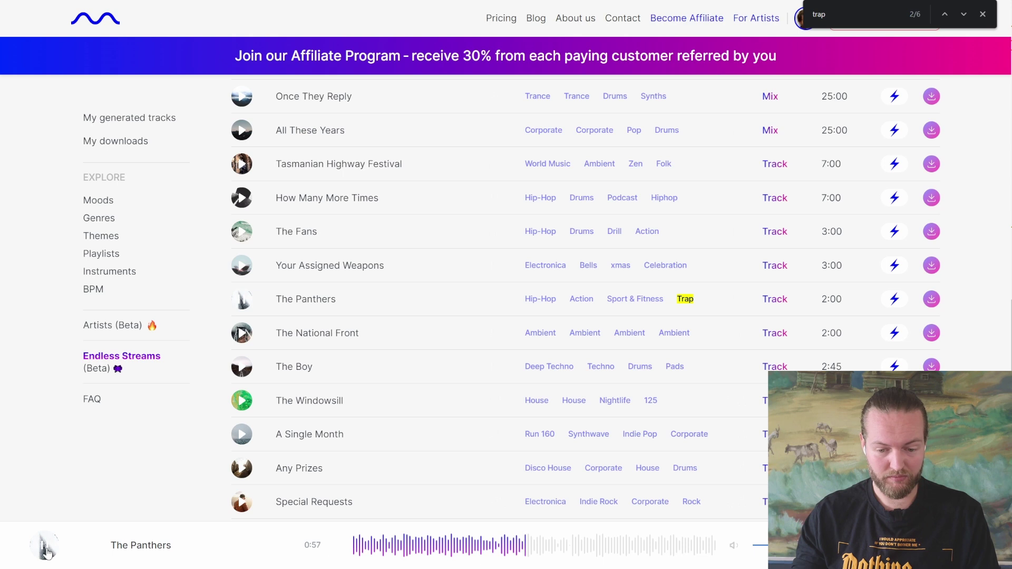
{"action": "left_click", "coordinate": [569, 551]}
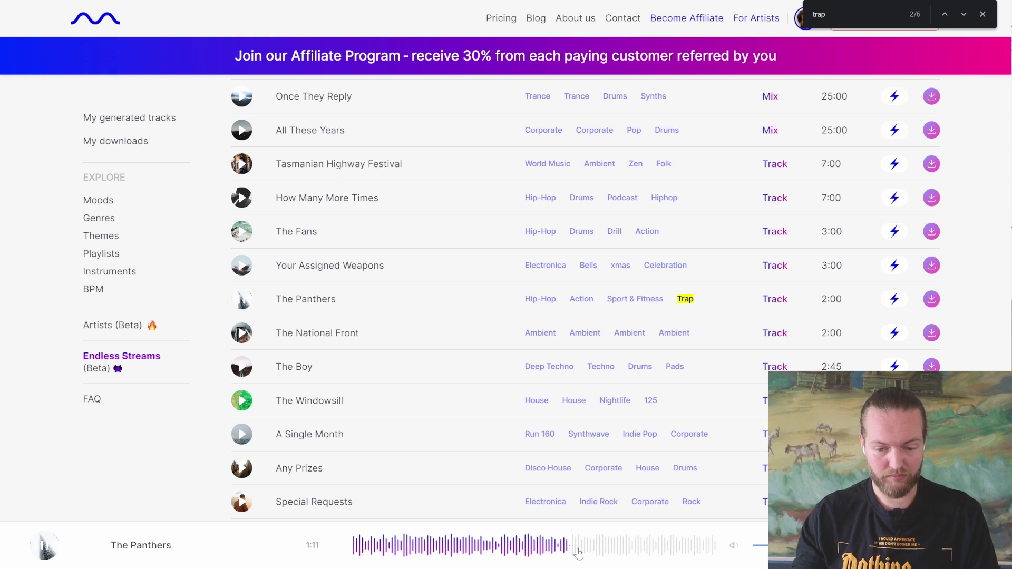
{"action": "scroll", "coordinate": [448, 359], "scroll_direction": "down", "scroll_amount": 5}
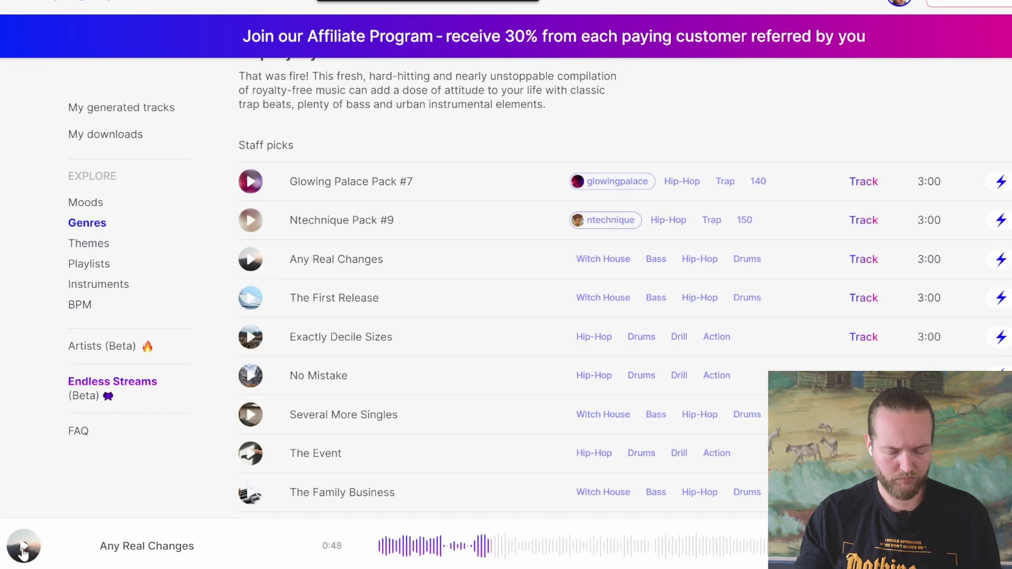
Preview several sections of Any Real Changes, skipping between about 1:04 and 1:30, and pause it.
{"action": "left_click", "coordinate": [537, 549]}
{"action": "left_click", "coordinate": [566, 551]}
{"action": "left_click", "coordinate": [593, 551]}
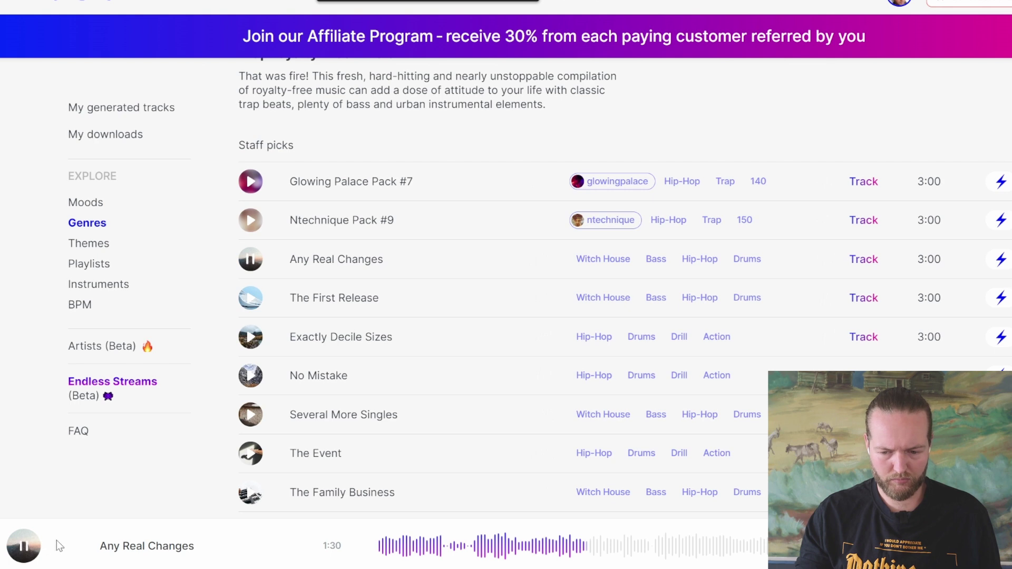
{"action": "left_click", "coordinate": [549, 550]}
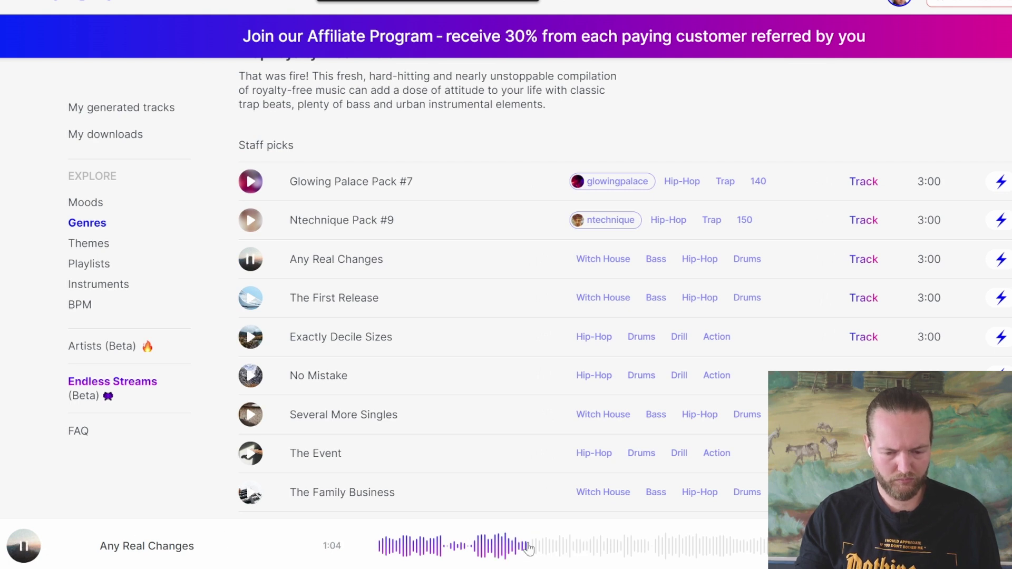
{"action": "left_click", "coordinate": [579, 551]}
{"action": "left_click", "coordinate": [589, 551]}
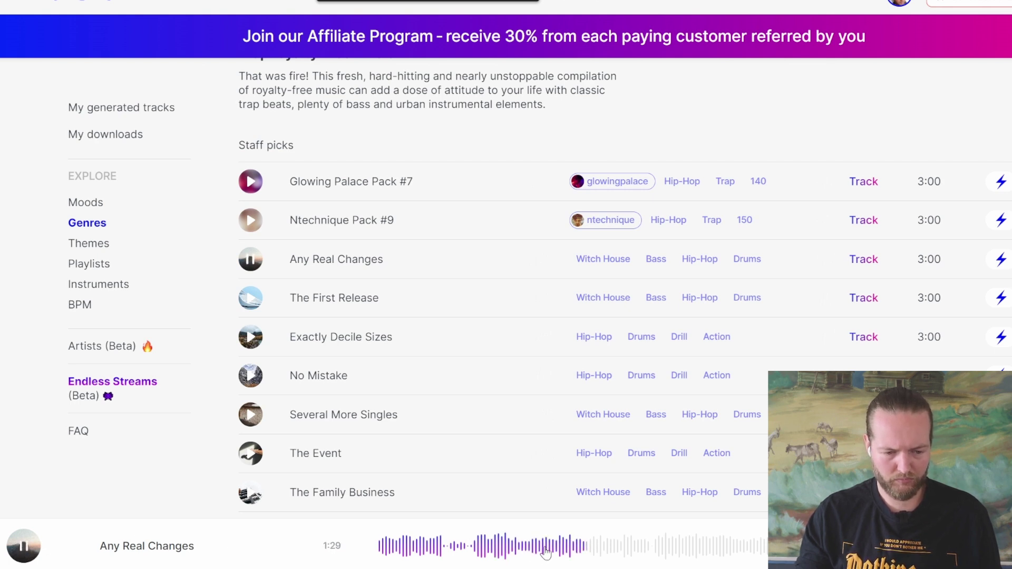
{"action": "left_click", "coordinate": [24, 546]}
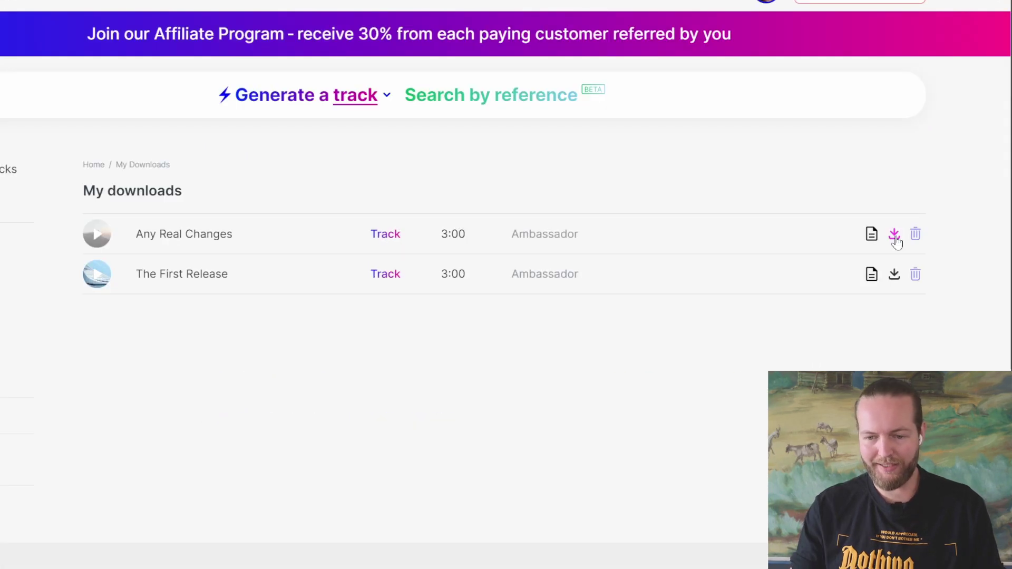
Open the Ambassador license terms for downloading Any Real Changes, highlight the sample credit, and choose to use the track without attribution.
{"action": "left_click", "coordinate": [894, 235]}
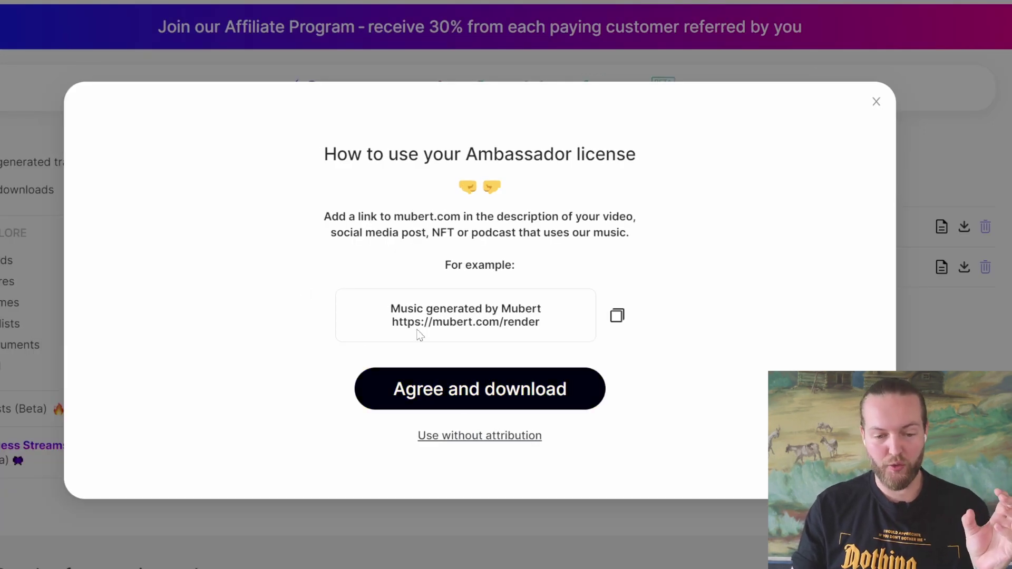
{"action": "left_click_drag", "start_coordinate": [389, 312], "coordinate": [555, 335]}
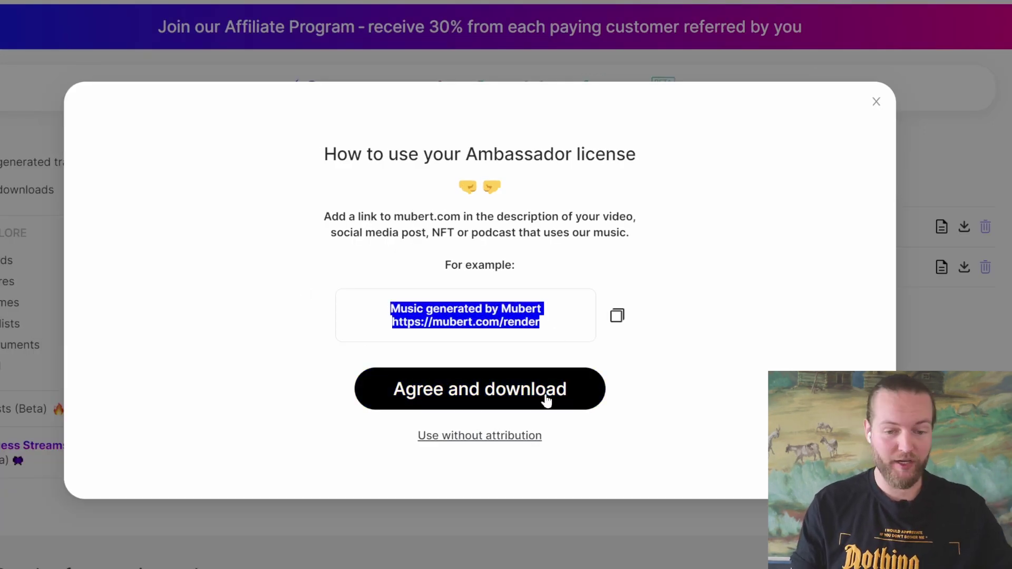
{"action": "left_click", "coordinate": [502, 438]}
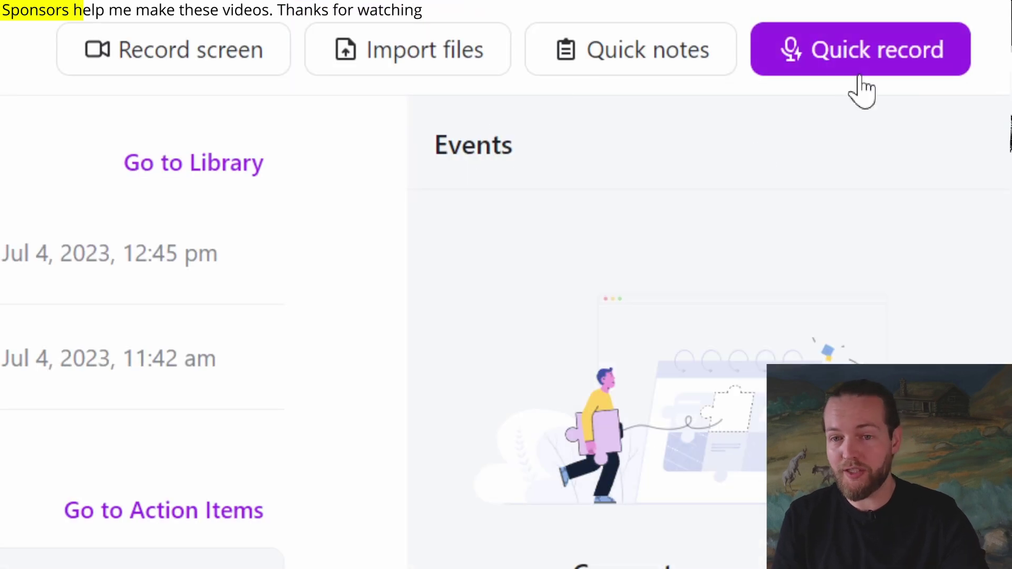
Switch to Airgram and set up a quick recording of a Zoom call, looking through the available transcription languages.
{"action": "left_click", "coordinate": [870, 68]}
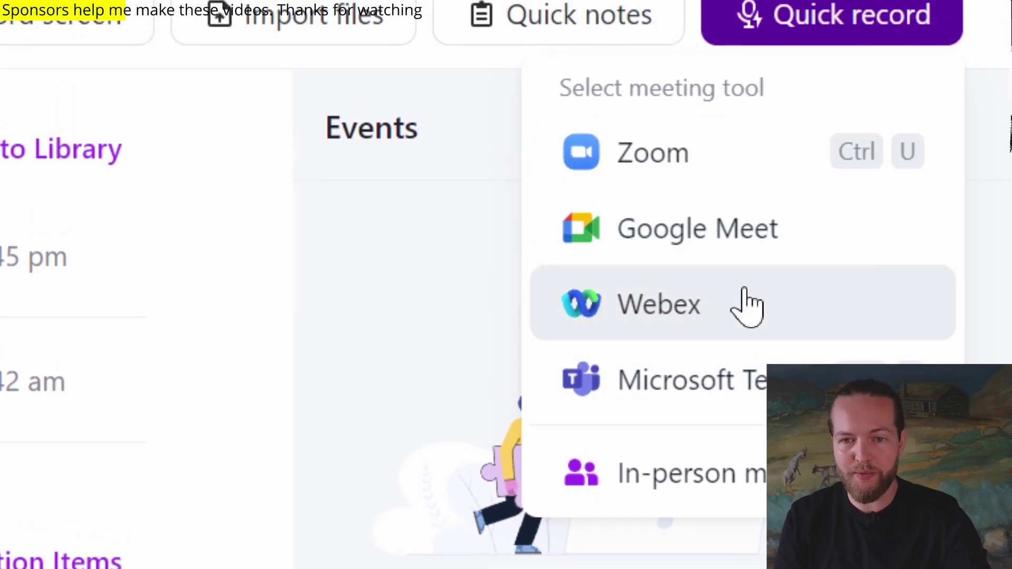
{"action": "left_click", "coordinate": [733, 97]}
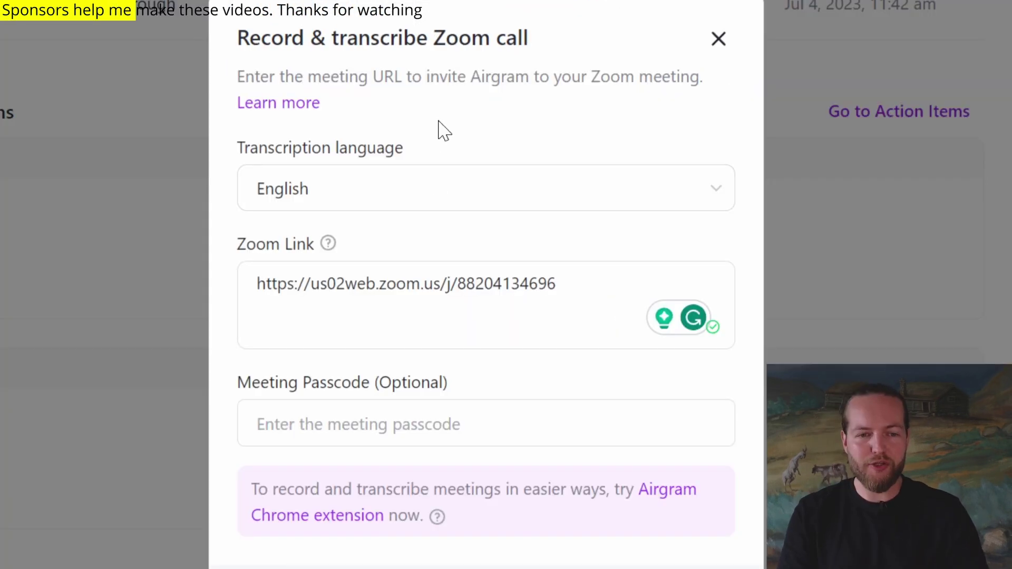
{"action": "left_click", "coordinate": [409, 186]}
{"action": "scroll", "coordinate": [338, 282], "scroll_direction": "up", "scroll_amount": 1}
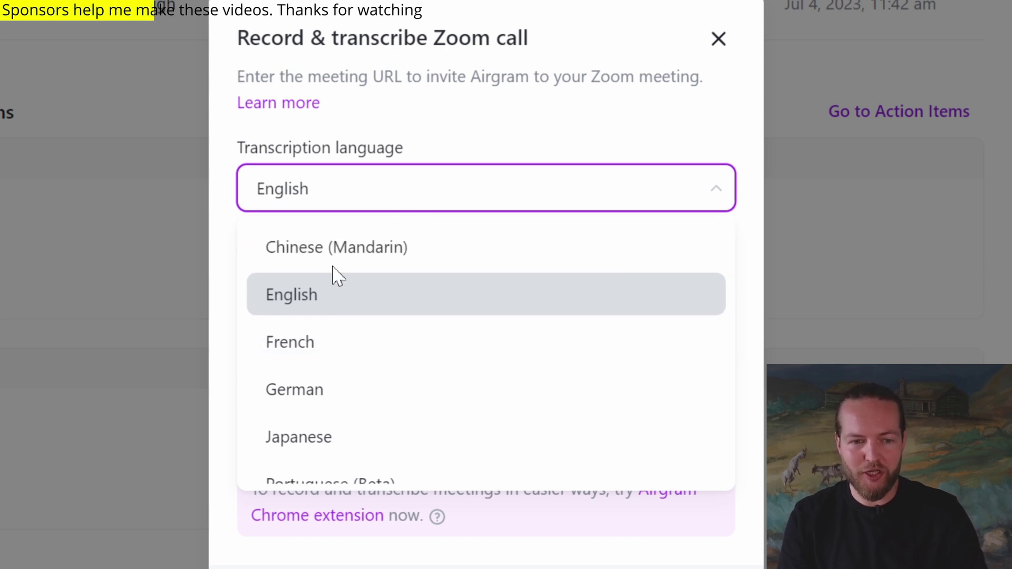
{"action": "scroll", "coordinate": [345, 316], "scroll_direction": "down", "scroll_amount": 1}
{"action": "scroll", "coordinate": [343, 332], "scroll_direction": "down", "scroll_amount": 2}
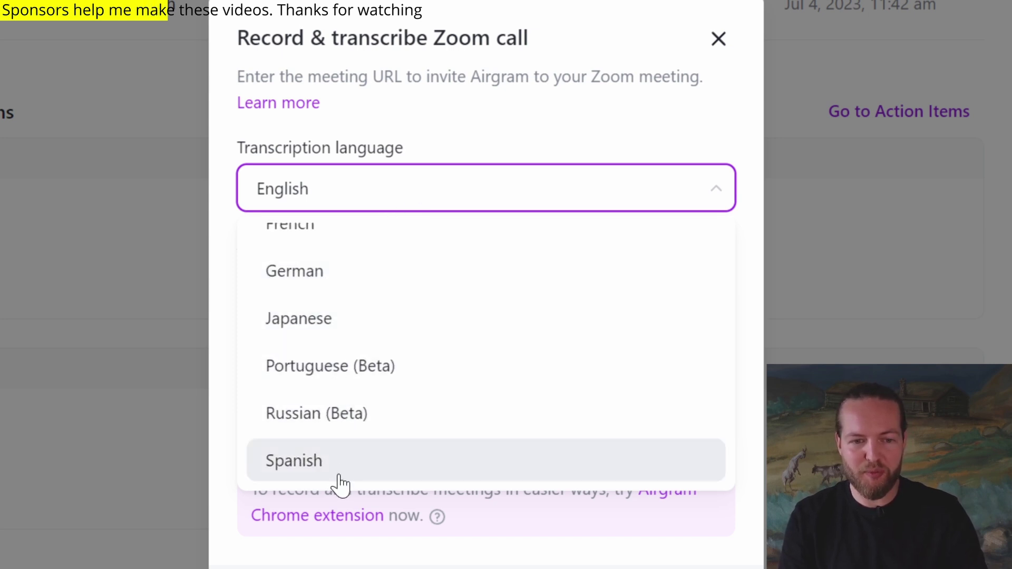
{"action": "key", "text": "Tab"}
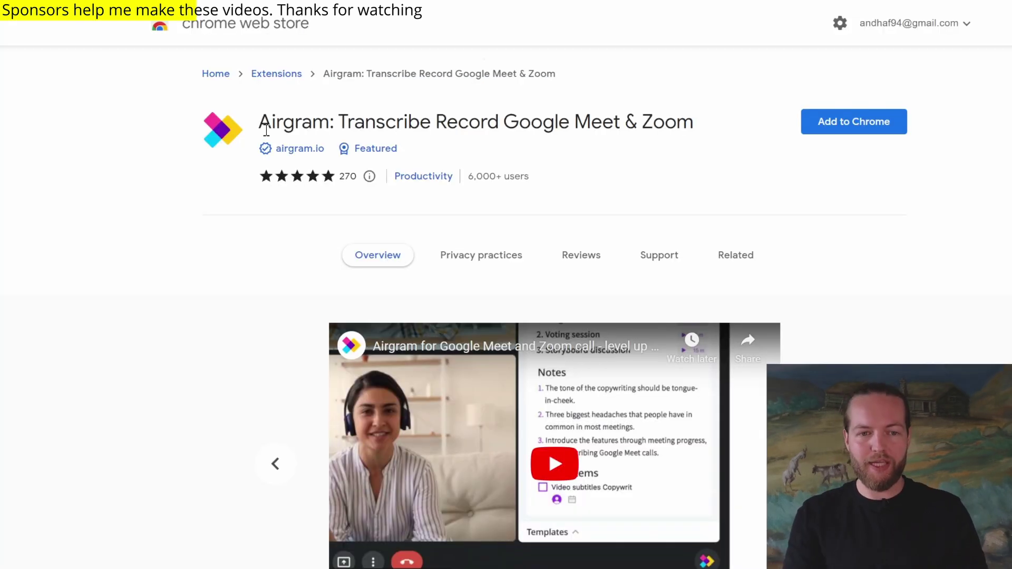
Start Airgram's recording of the Zoom call and admit the Airgram assistant from the Zoom waiting room.
{"action": "left_click_drag", "start_coordinate": [264, 125], "coordinate": [331, 123]}
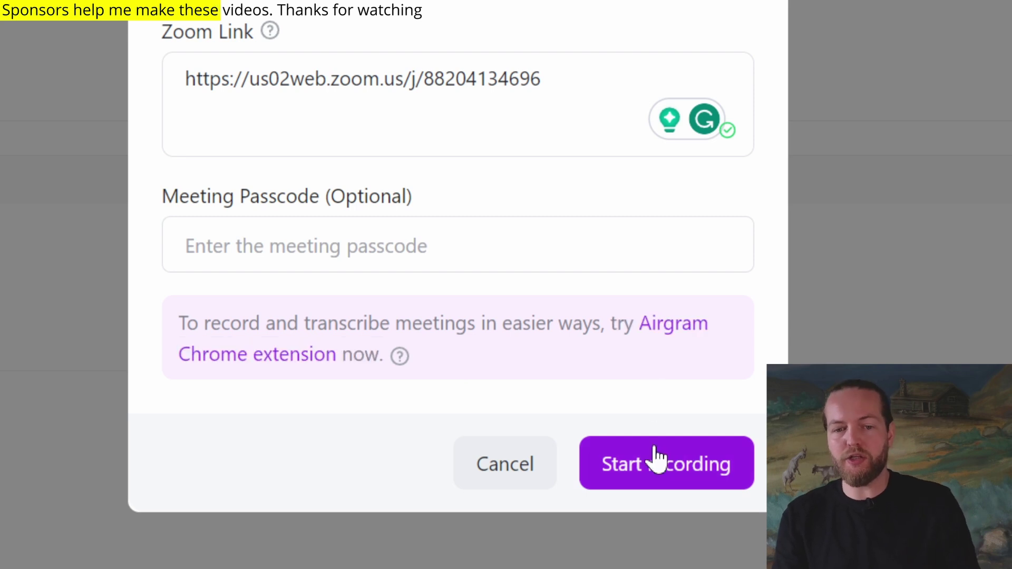
{"action": "left_click", "coordinate": [655, 466]}
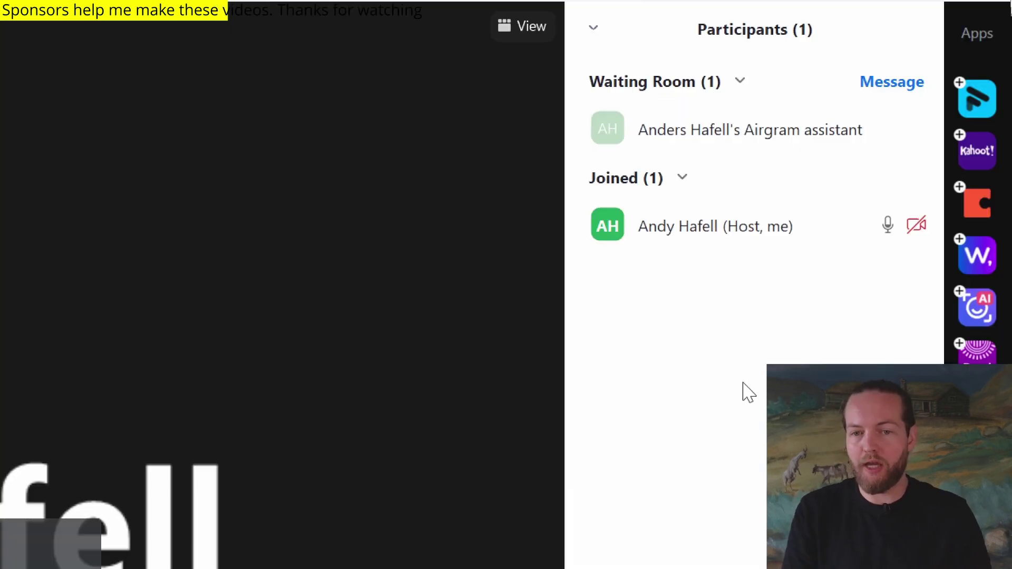
{"action": "mouse_move", "coordinate": [802, 131]}
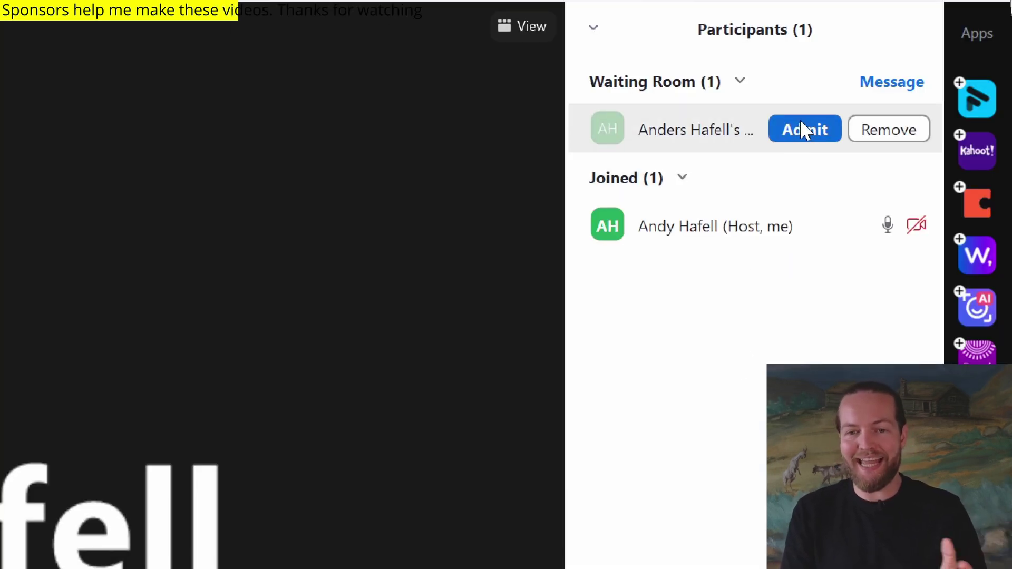
{"action": "left_click", "coordinate": [803, 131]}
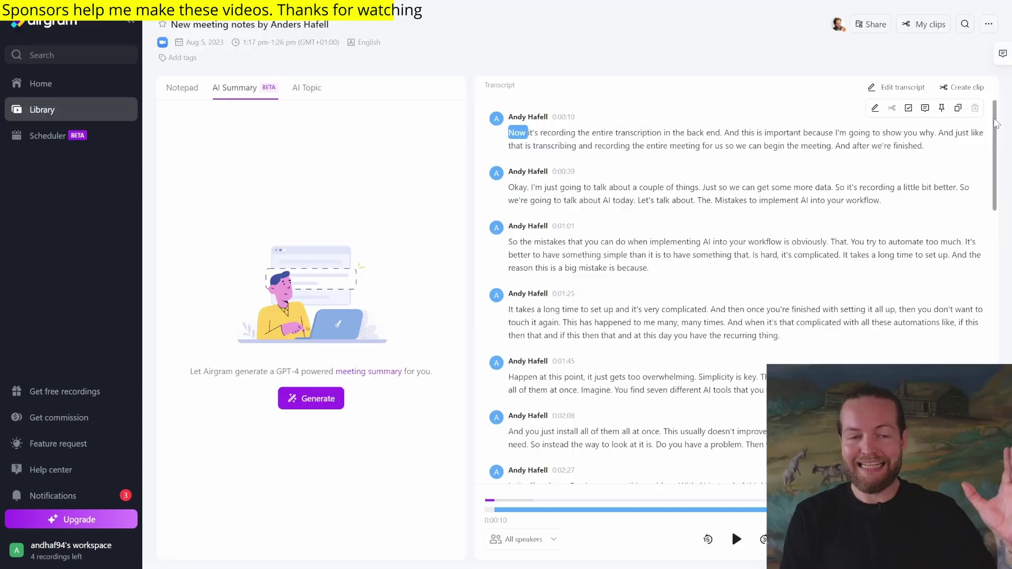
Skim the recorded meeting's transcript to its end in Airgram and generate the AI Summary.
{"action": "left_click_drag", "start_coordinate": [995, 123], "coordinate": [991, 285]}
{"action": "scroll", "coordinate": [991, 328], "scroll_direction": "down", "scroll_amount": 5}
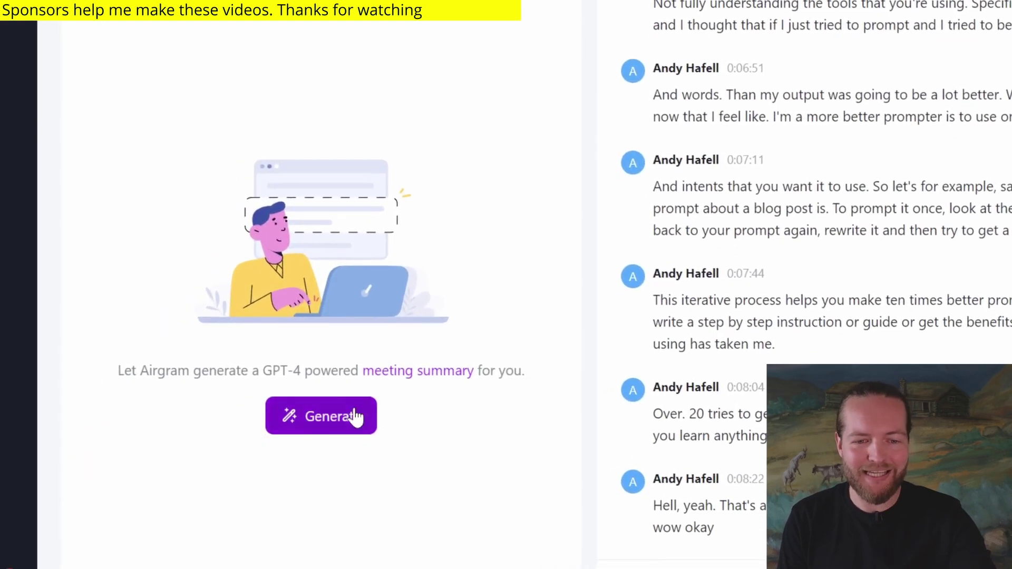
{"action": "left_click", "coordinate": [330, 425]}
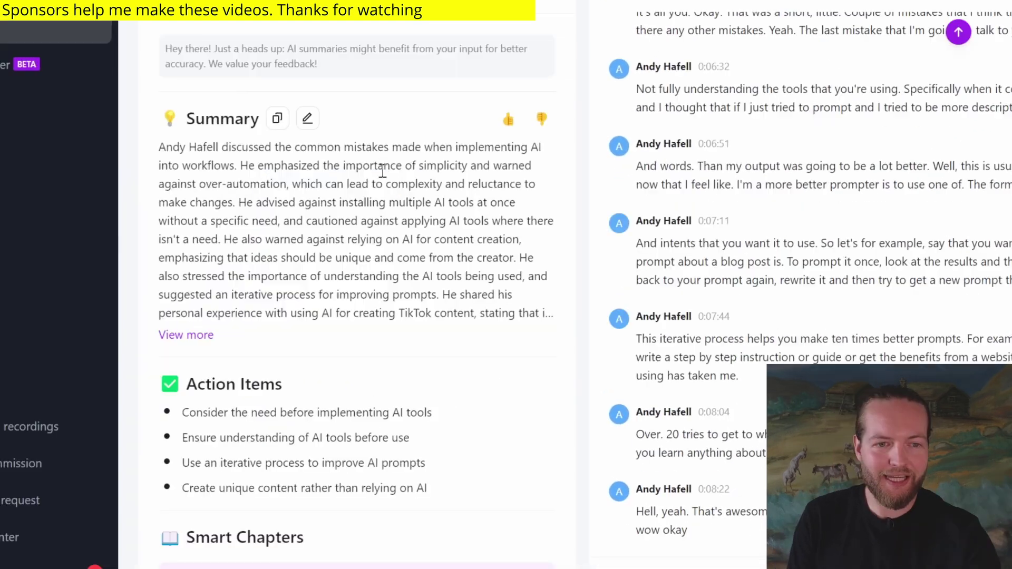
Review the generated Summary, Action Items and Smart Chapters, expanding the Mistake 2 chapter to read its details.
{"action": "left_click_drag", "start_coordinate": [186, 122], "coordinate": [260, 120]}
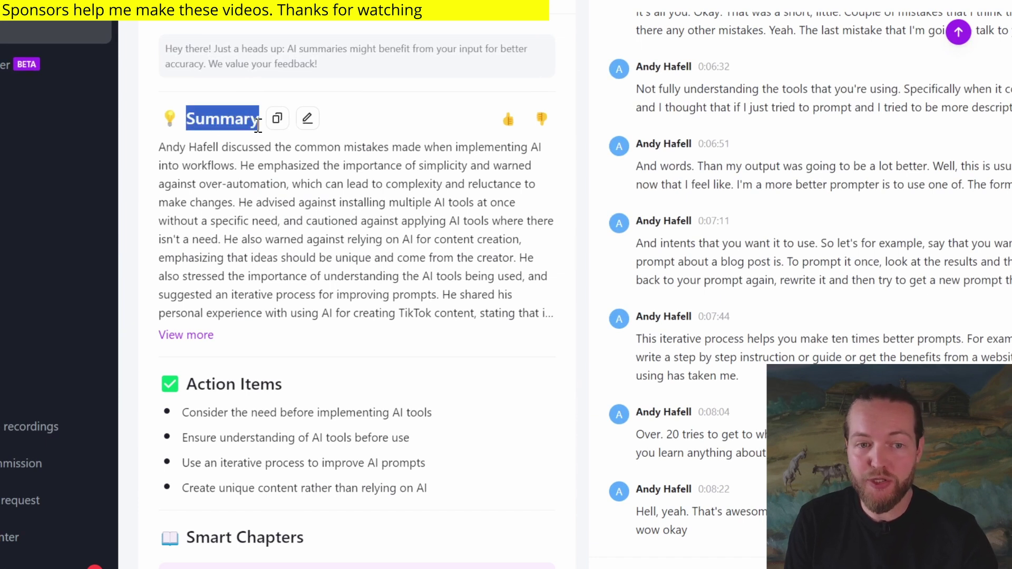
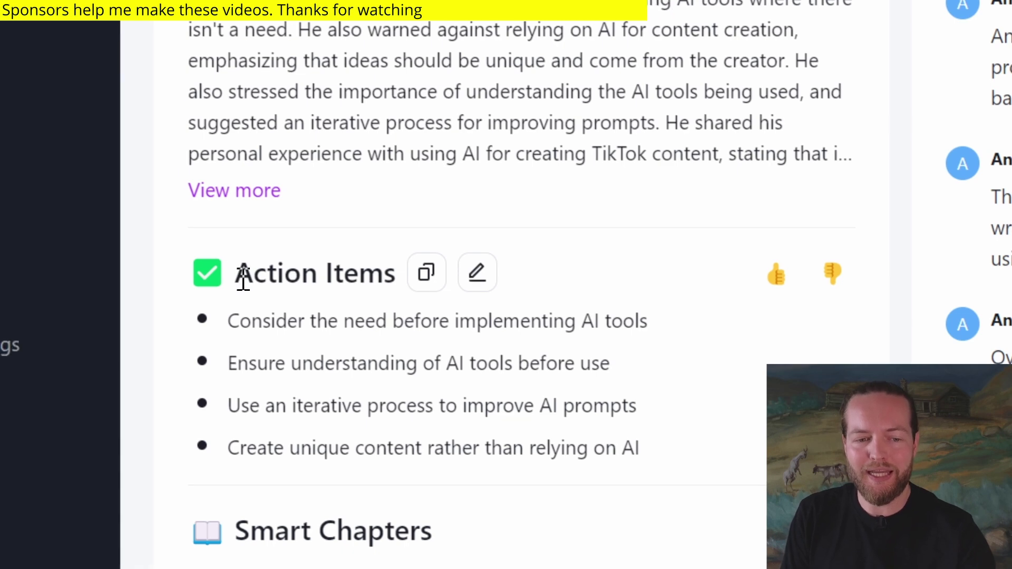
{"action": "scroll", "coordinate": [329, 431], "scroll_direction": "down", "scroll_amount": 5}
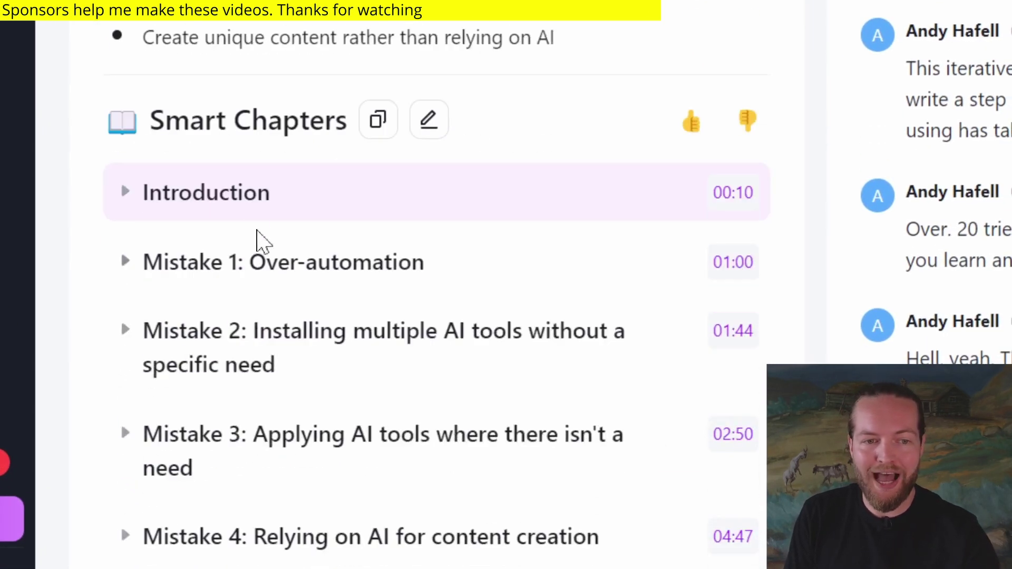
{"action": "scroll", "coordinate": [226, 237], "scroll_direction": "down", "scroll_amount": 2}
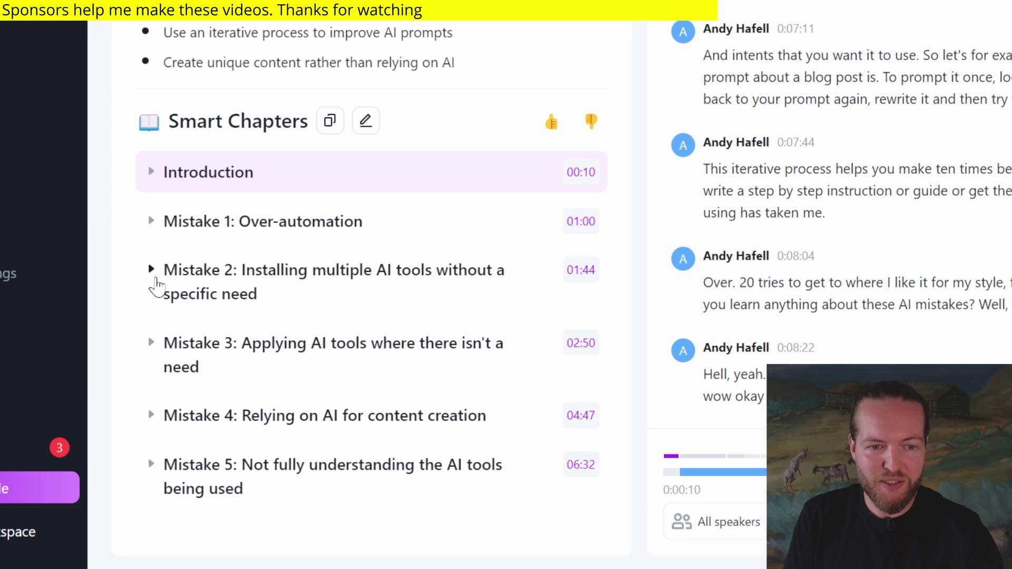
{"action": "left_click", "coordinate": [156, 289]}
{"action": "left_click_drag", "start_coordinate": [168, 327], "coordinate": [389, 384]}
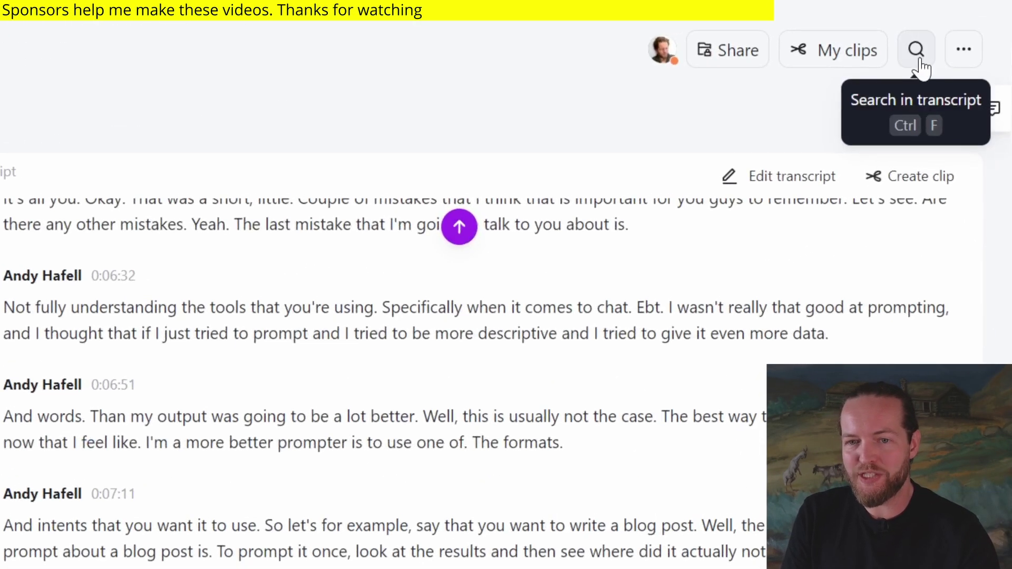
Search the meeting transcript for "automation".
{"action": "left_click", "coordinate": [917, 50]}
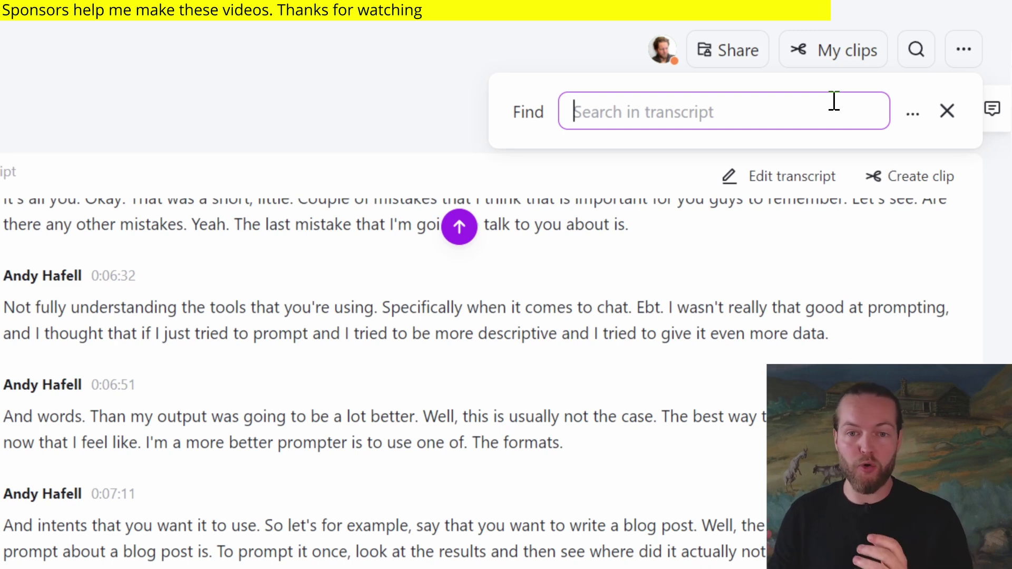
{"action": "left_click", "coordinate": [923, 63]}
{"action": "left_click", "coordinate": [920, 63]}
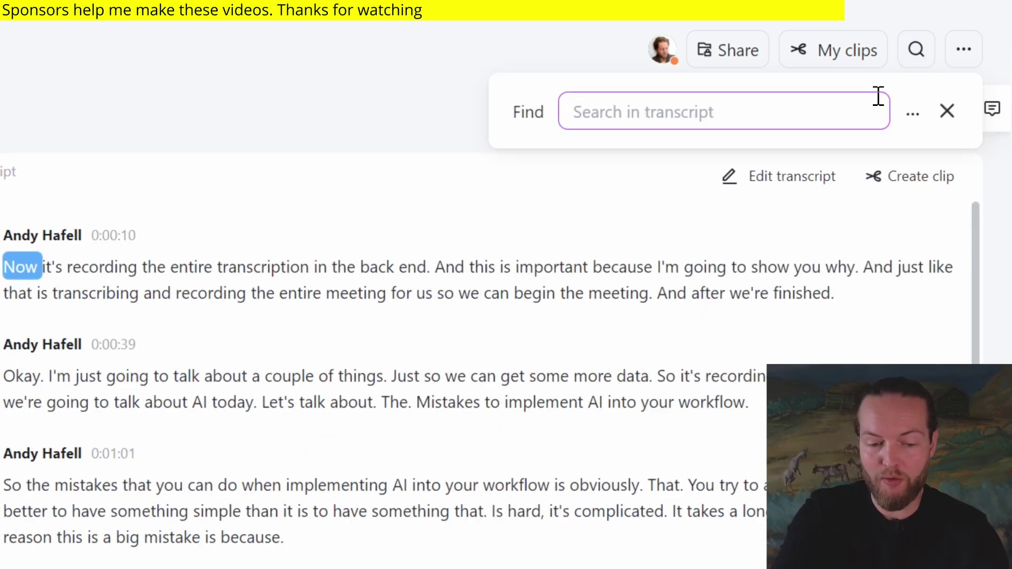
{"action": "type", "text": "automation"}
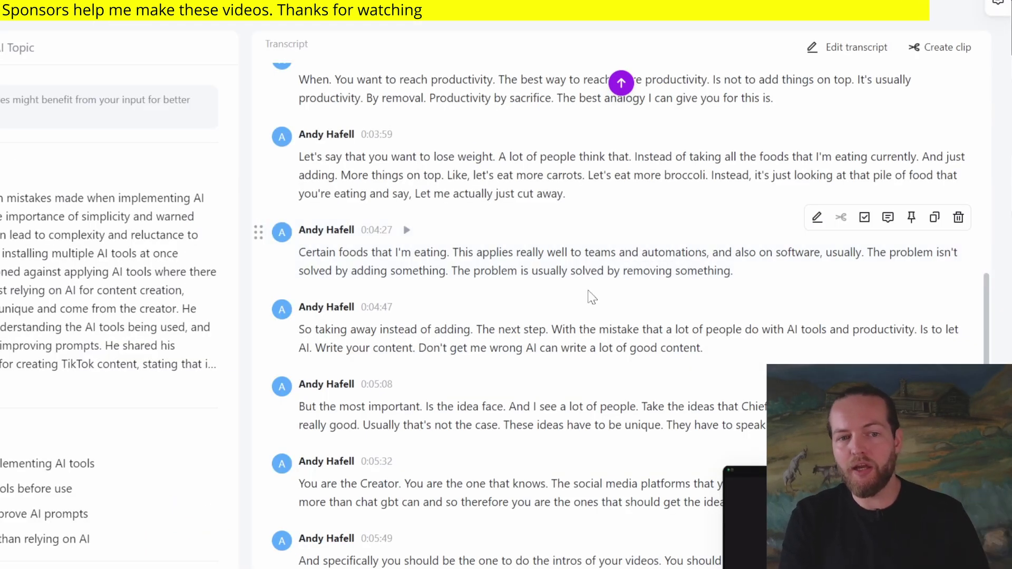
Select the transcript paragraphs at 0:04:27, 0:04:47 and 0:03:59.
{"action": "left_click", "coordinate": [283, 236]}
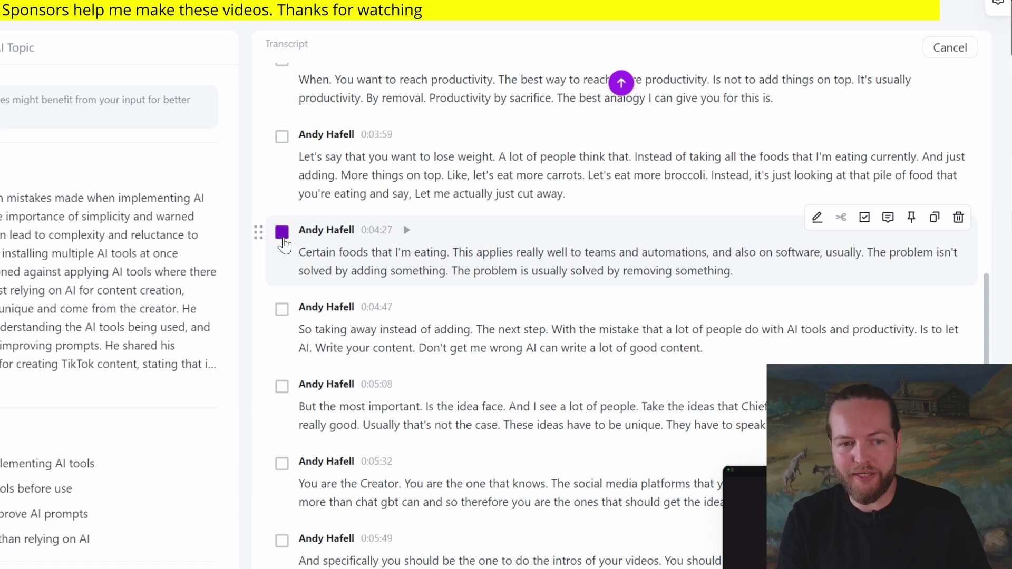
{"action": "left_click", "coordinate": [283, 310]}
{"action": "left_click", "coordinate": [282, 138]}
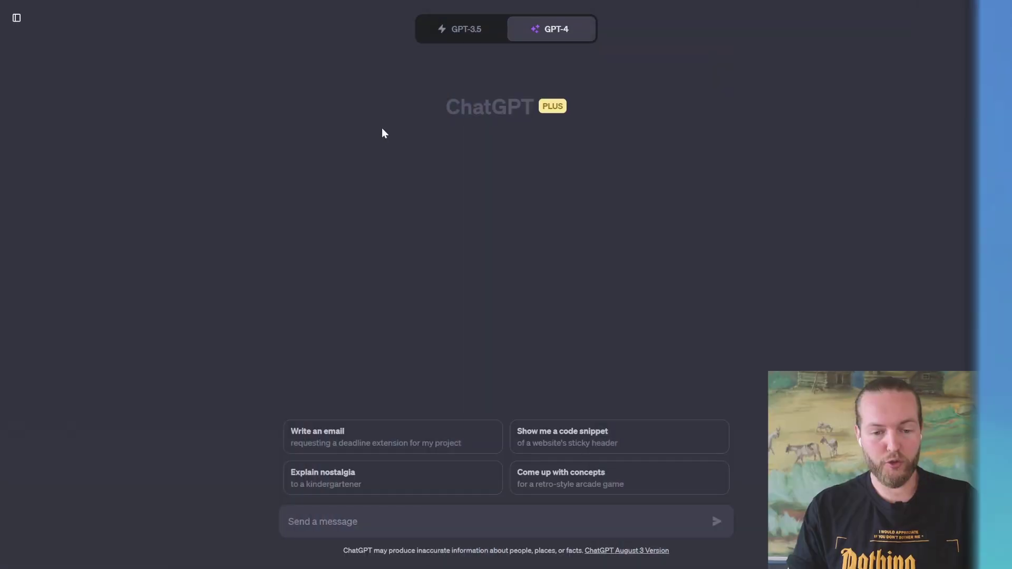
Switch to ChatGPT, ask GPT-4 to "make a rap in the style of drake", and look over the generated lyrics.
{"action": "left_click", "coordinate": [352, 520]}
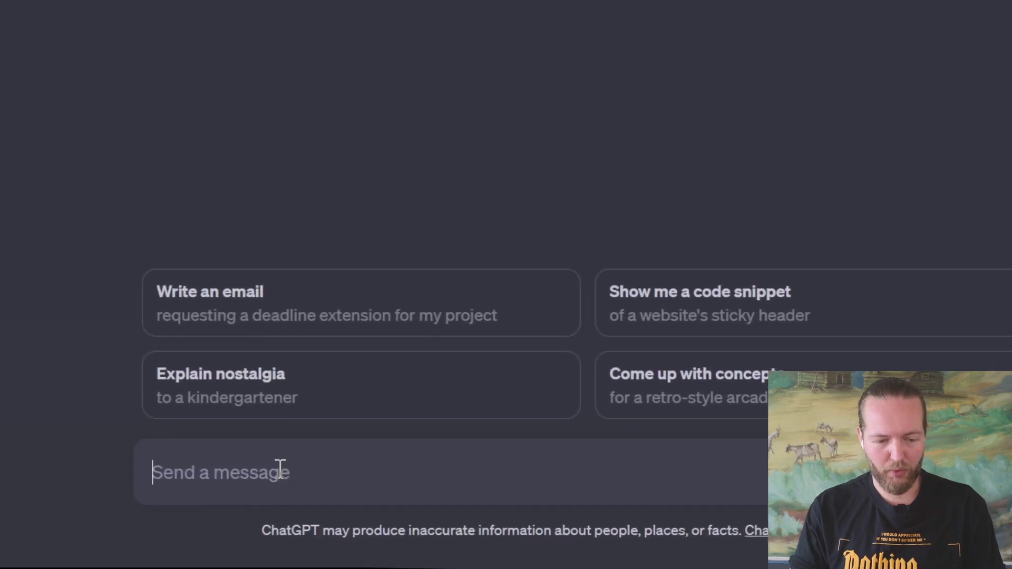
{"action": "type", "text": "make a rap in the style of drake"}
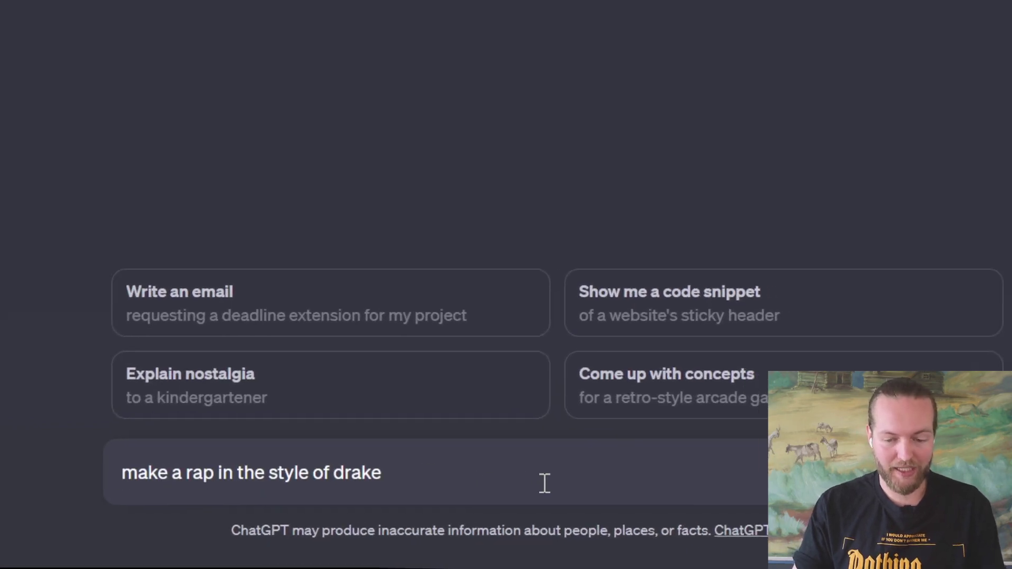
{"action": "key", "text": "Return"}
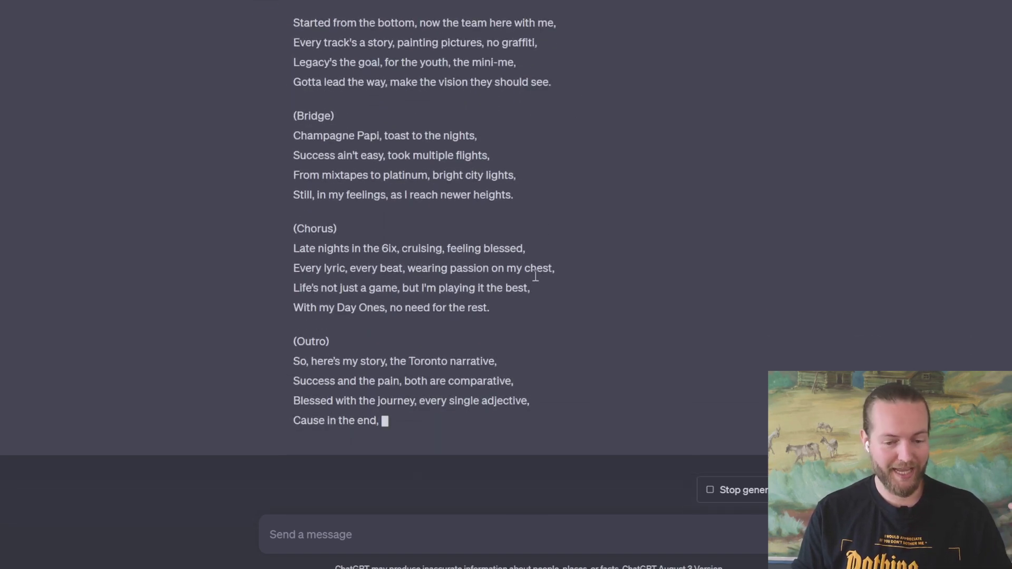
{"action": "scroll", "coordinate": [633, 295], "scroll_direction": "up", "scroll_amount": 10}
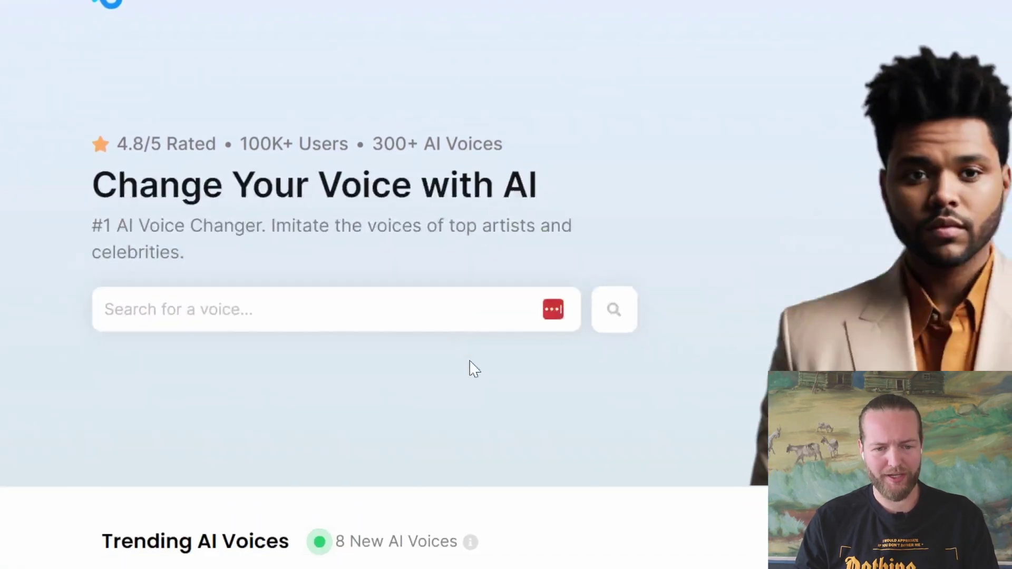
Switch to the Lalals voice changer site, page through the Trending AI Voices, and choose to join.
{"action": "scroll", "coordinate": [471, 365], "scroll_direction": "down", "scroll_amount": 5}
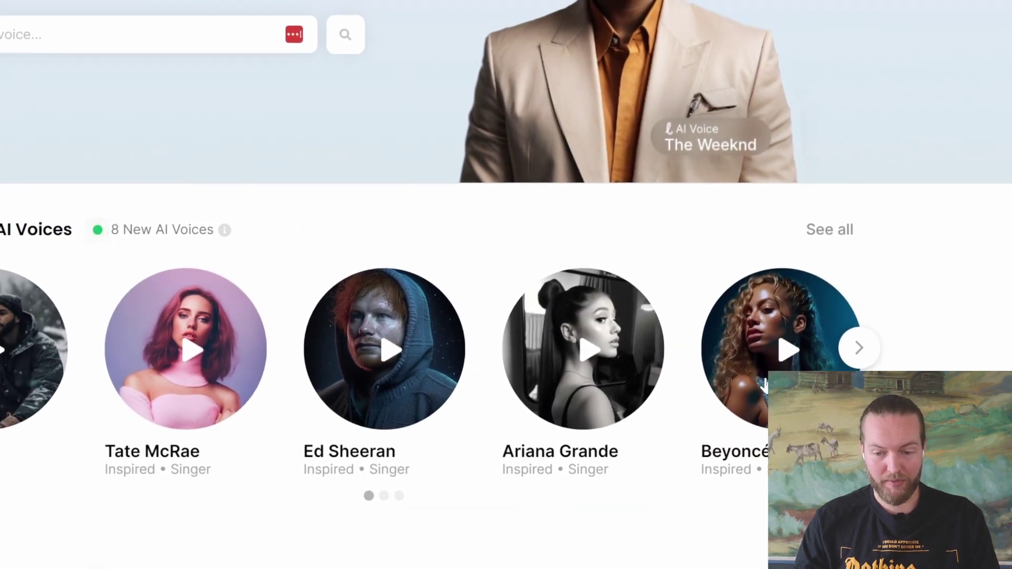
{"action": "left_click", "coordinate": [917, 344]}
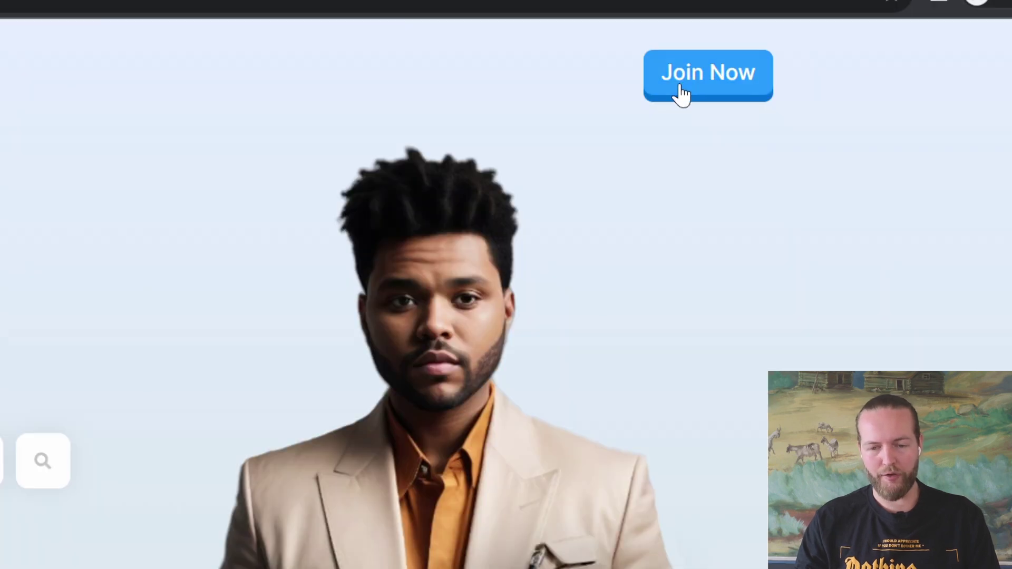
{"action": "left_click", "coordinate": [695, 94]}
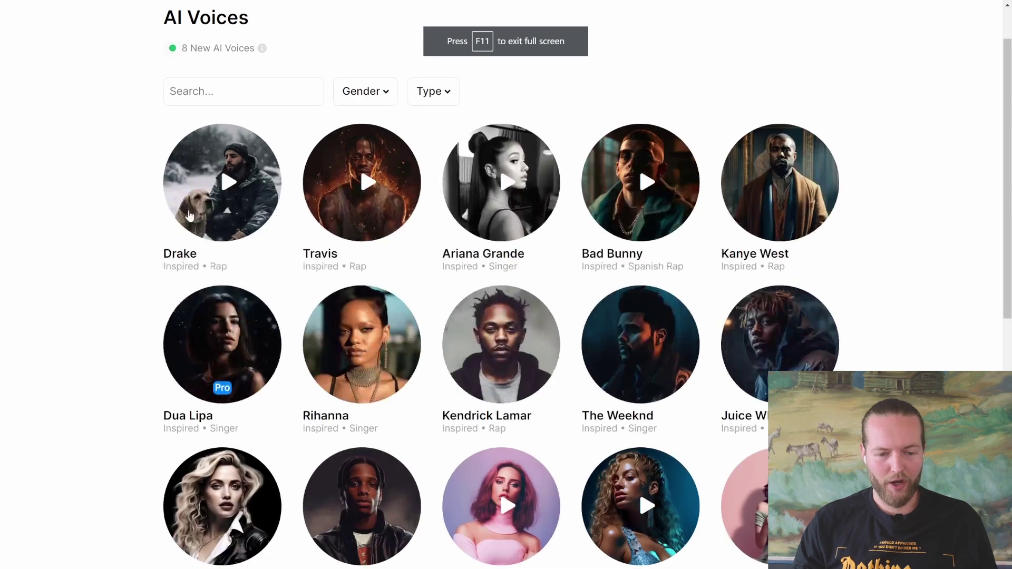
Browse the artist voices in the AI Voices catalogue and return to the start of the list.
{"action": "scroll", "coordinate": [430, 242], "scroll_direction": "down", "scroll_amount": 1}
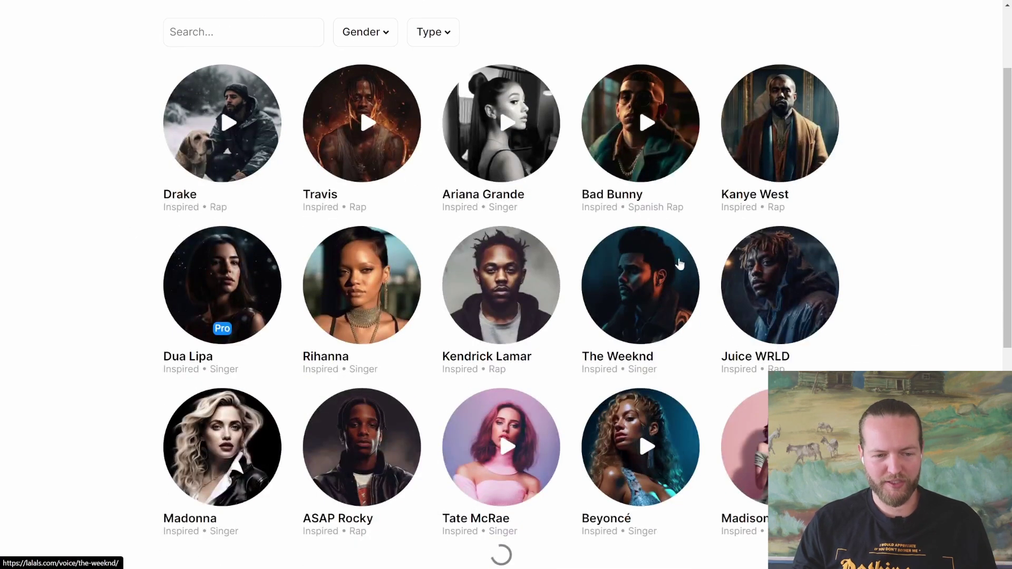
{"action": "scroll", "coordinate": [676, 258], "scroll_direction": "down", "scroll_amount": 1}
{"action": "scroll", "coordinate": [676, 258], "scroll_direction": "up", "scroll_amount": 1}
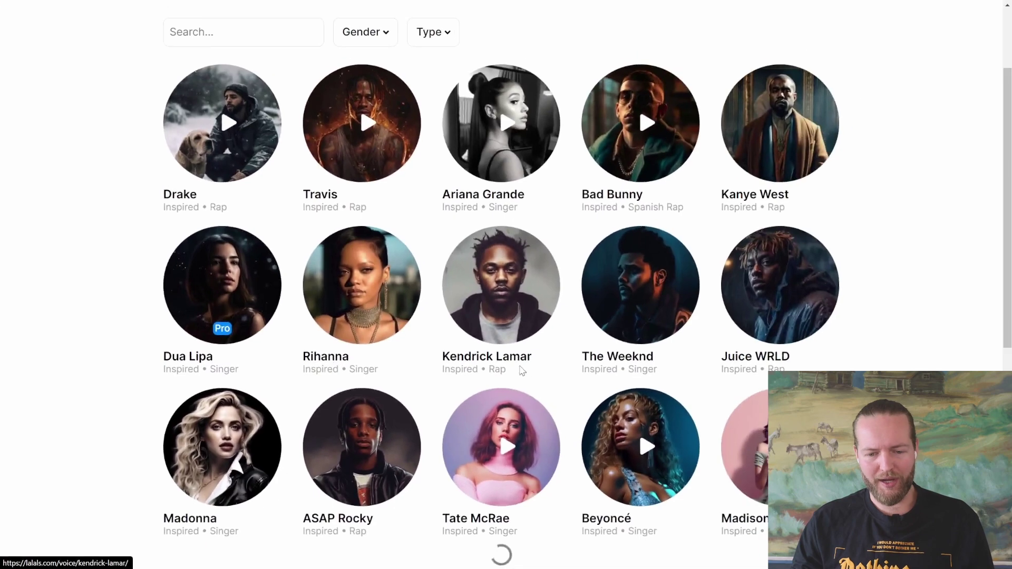
{"action": "scroll", "coordinate": [445, 363], "scroll_direction": "down", "scroll_amount": 5}
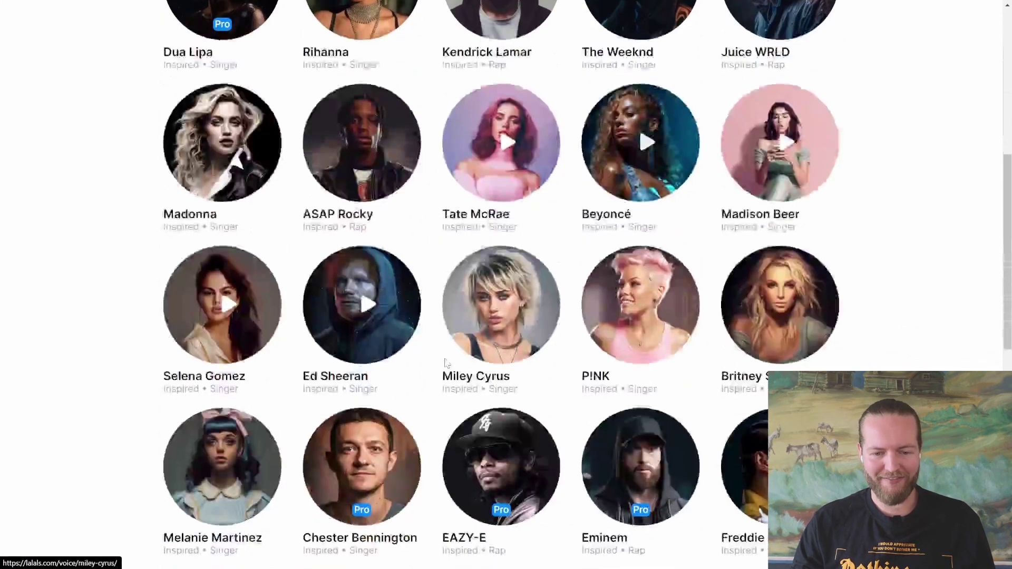
{"action": "scroll", "coordinate": [446, 362], "scroll_direction": "down", "scroll_amount": 3}
{"action": "scroll", "coordinate": [437, 355], "scroll_direction": "down", "scroll_amount": 8}
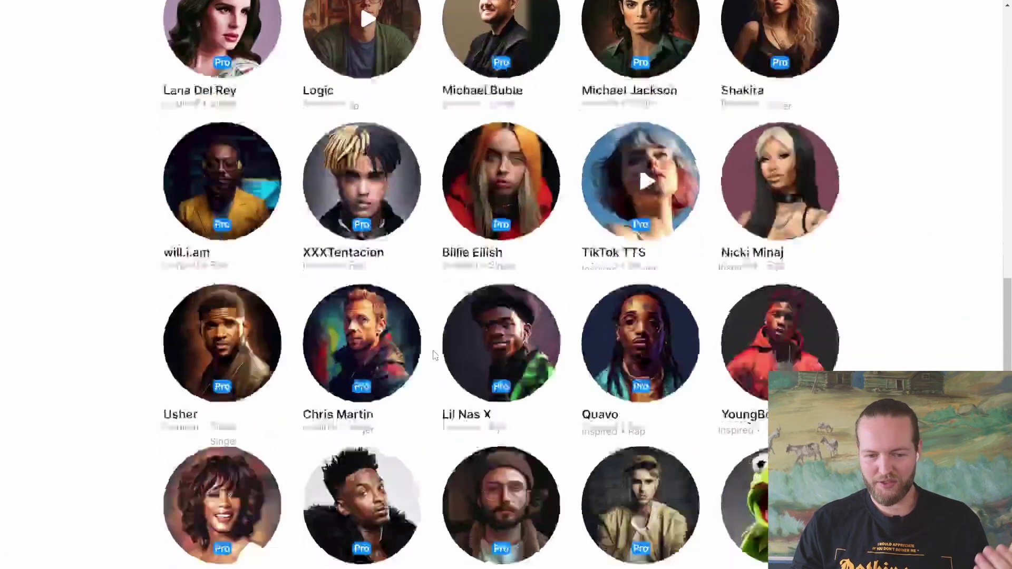
{"action": "scroll", "coordinate": [436, 356], "scroll_direction": "up", "scroll_amount": 8}
{"action": "scroll", "coordinate": [430, 354], "scroll_direction": "up", "scroll_amount": 12}
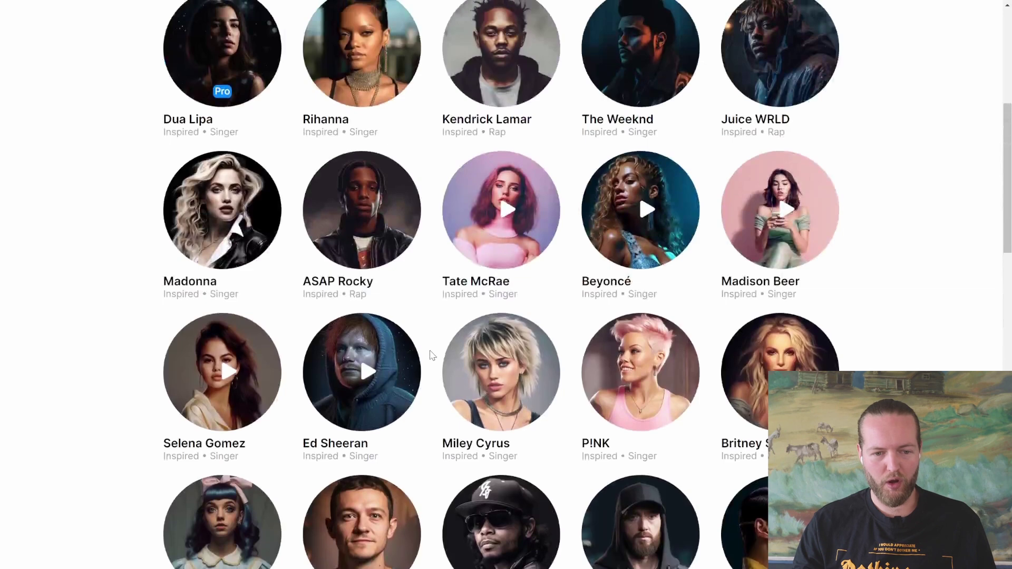
Open the Drake voice and listen to its sample.
{"action": "key", "text": "F11"}
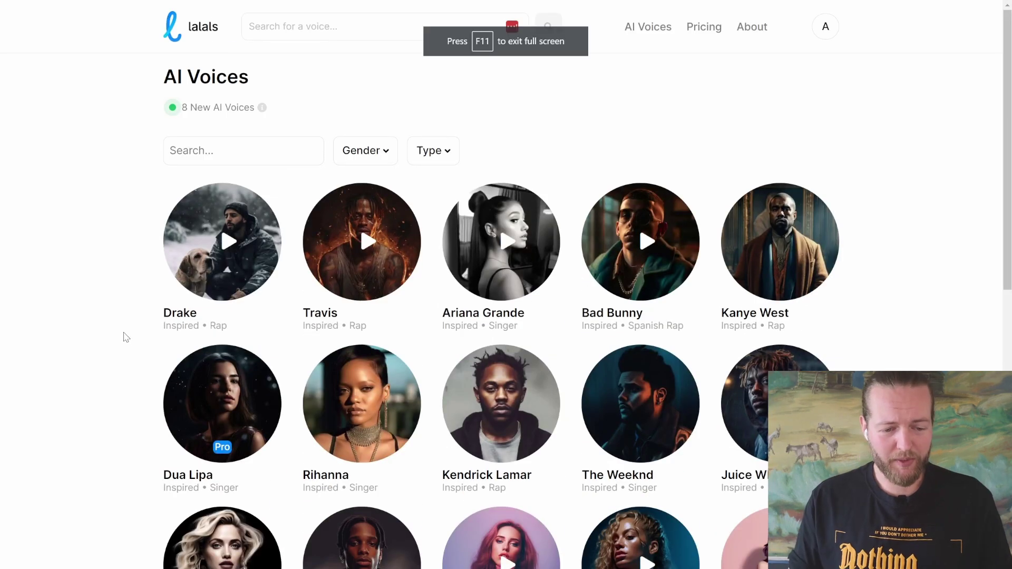
{"action": "left_click", "coordinate": [170, 321]}
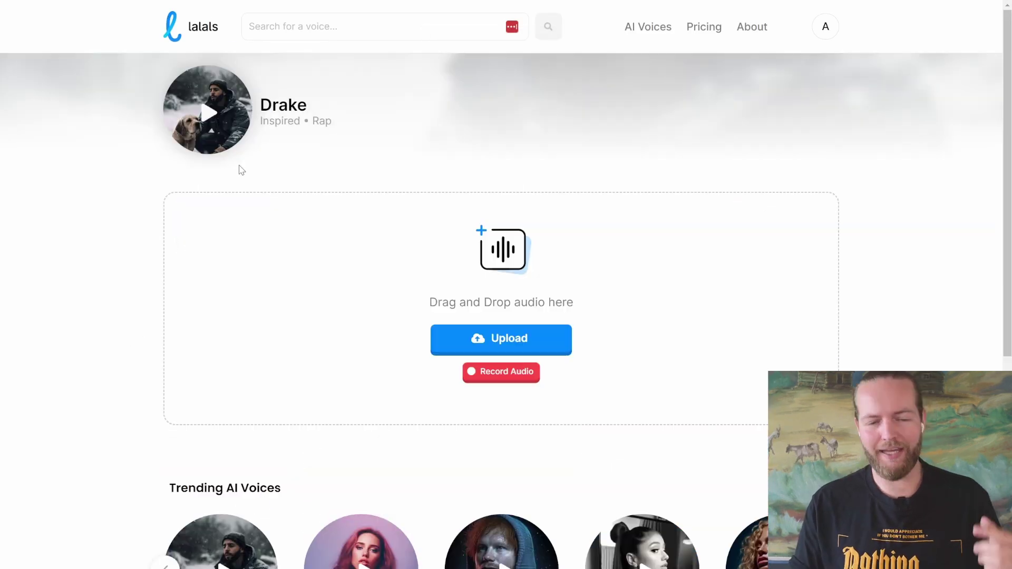
{"action": "left_click", "coordinate": [213, 118]}
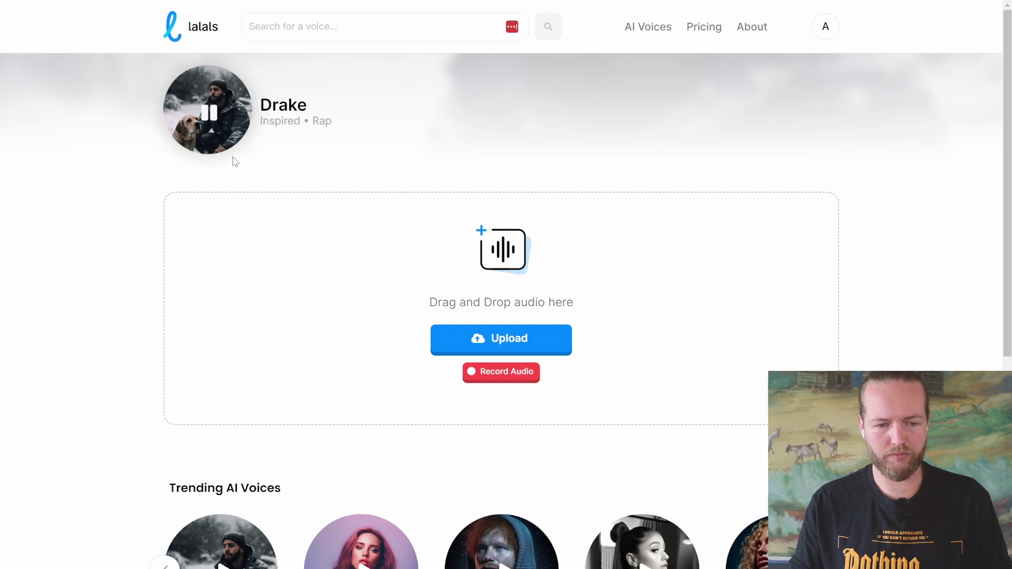
{"action": "left_click", "coordinate": [214, 121]}
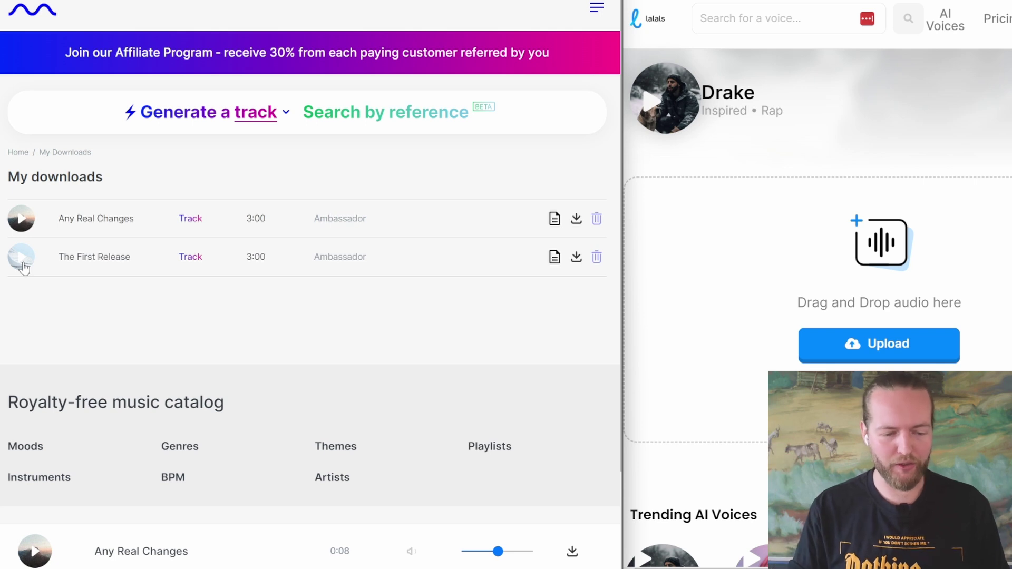
Record the rap lyrics over Mubert's The First Release track, and generate and play the vocals in the Drake voice.
{"action": "left_click", "coordinate": [22, 263]}
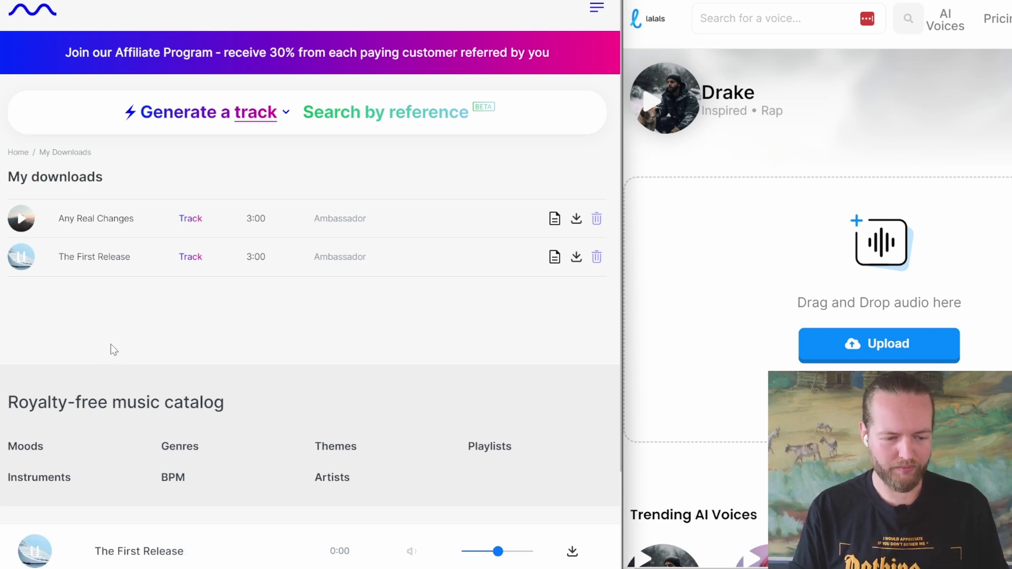
{"action": "left_click", "coordinate": [24, 264]}
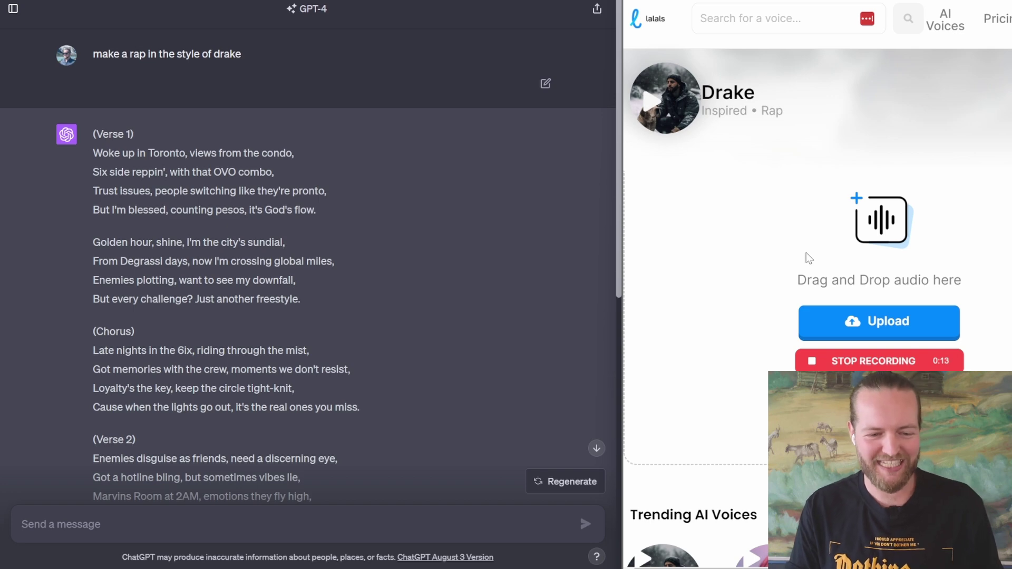
{"action": "left_click", "coordinate": [946, 361]}
{"action": "key", "text": "F11"}
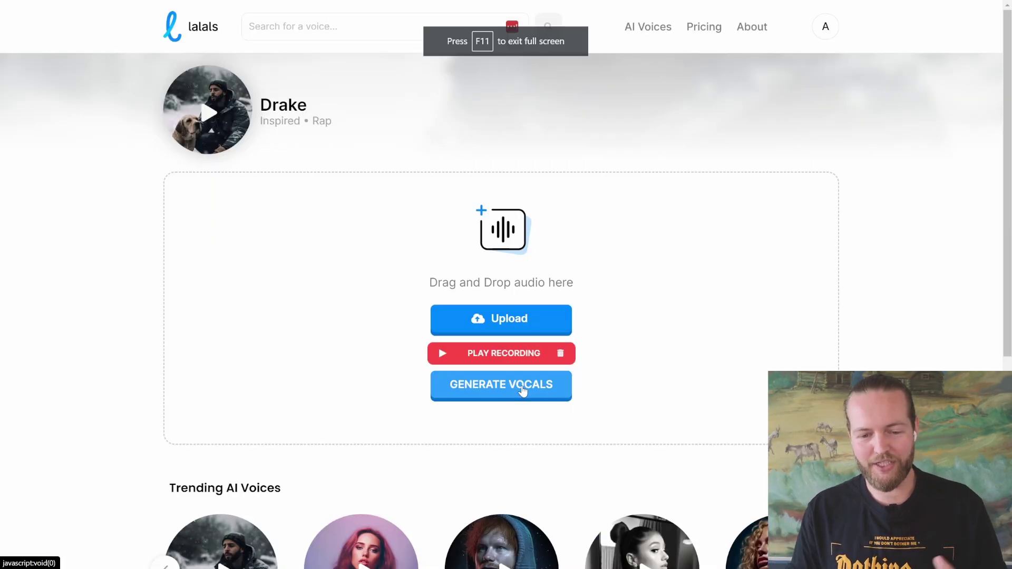
{"action": "left_click", "coordinate": [522, 391]}
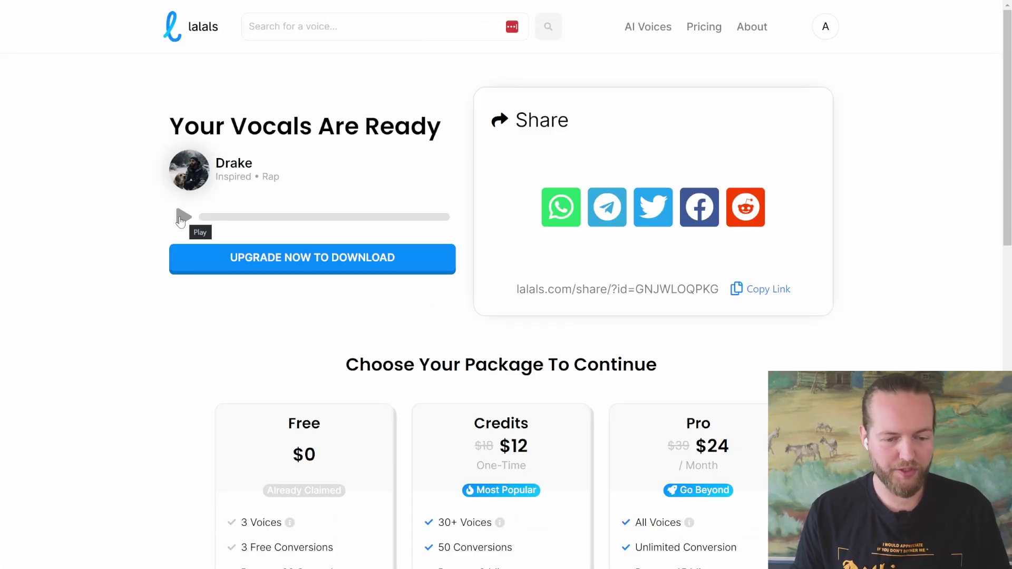
{"action": "left_click", "coordinate": [184, 219]}
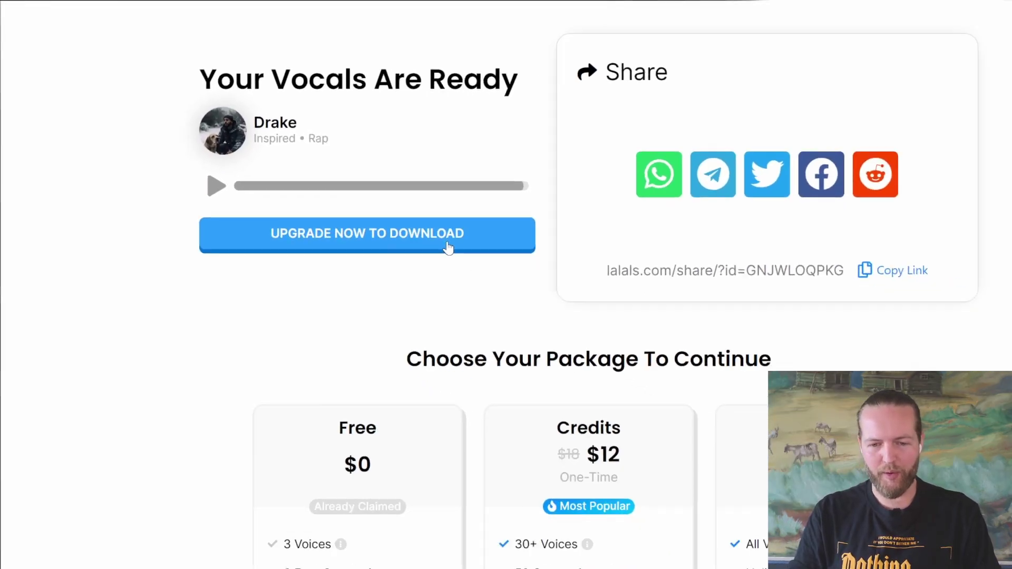
Switch to OBS to mute the Mic/Aux audio, and replay the generated Drake vocals in Lalals.
{"action": "key", "text": "alt+Tab"}
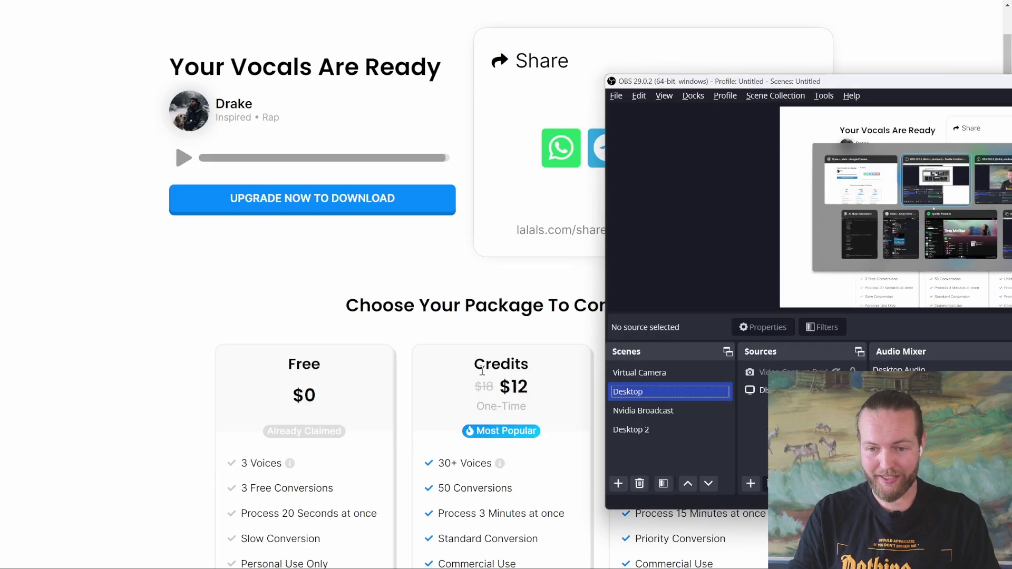
{"action": "left_click_drag", "start_coordinate": [738, 81], "coordinate": [433, 91]}
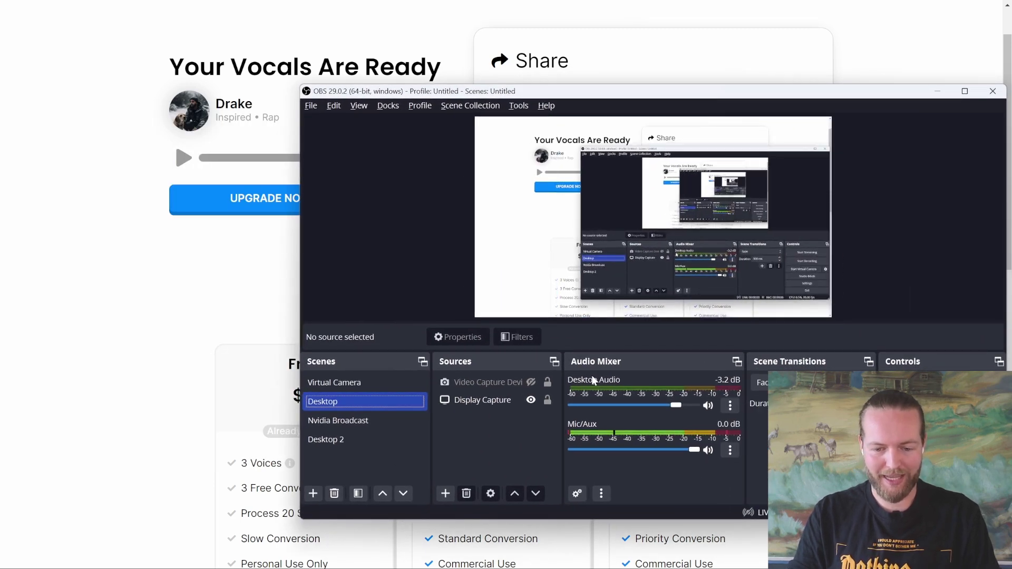
{"action": "left_click", "coordinate": [708, 450]}
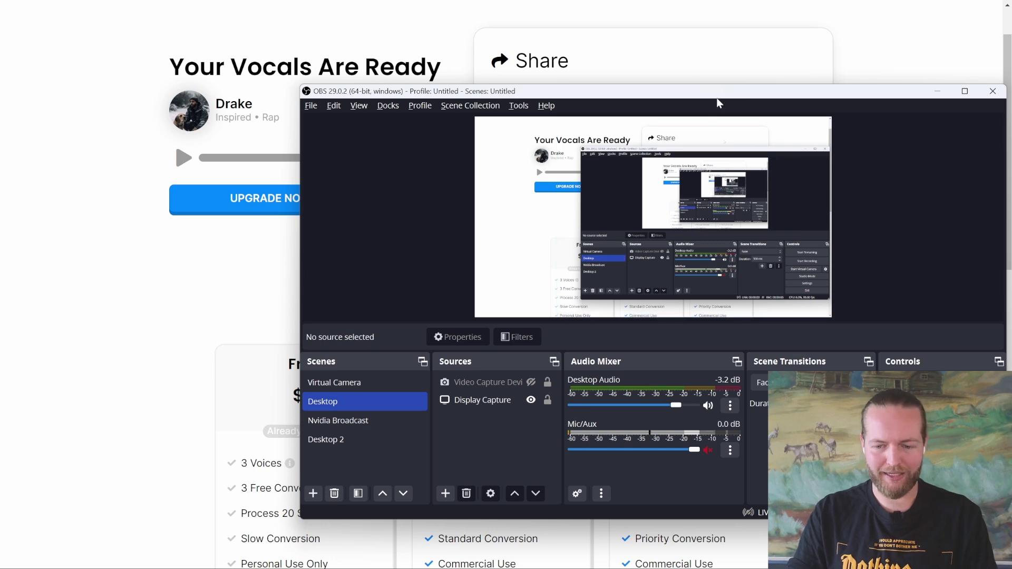
{"action": "left_click_drag", "start_coordinate": [717, 95], "coordinate": [607, 92]}
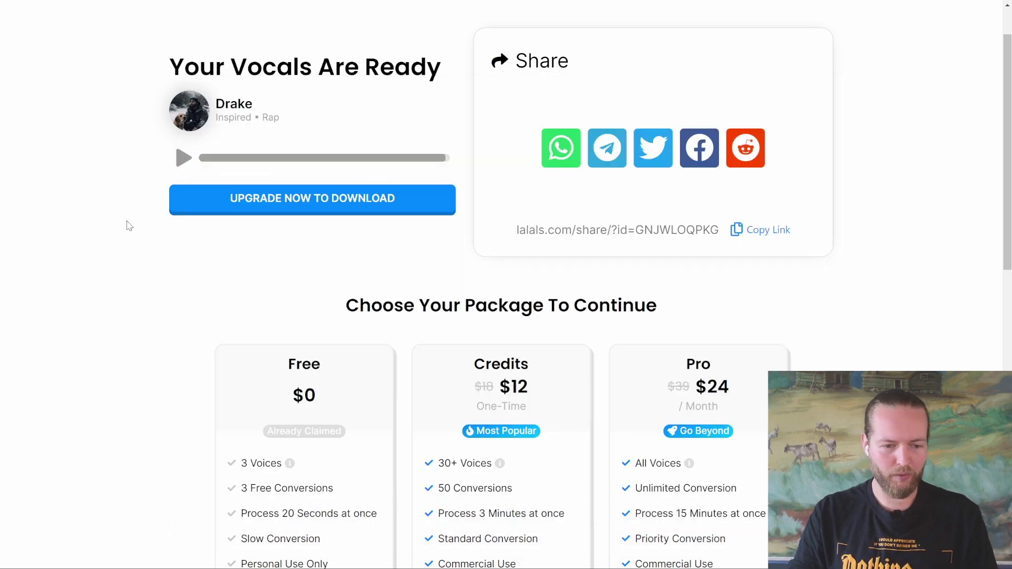
{"action": "left_click", "coordinate": [130, 226]}
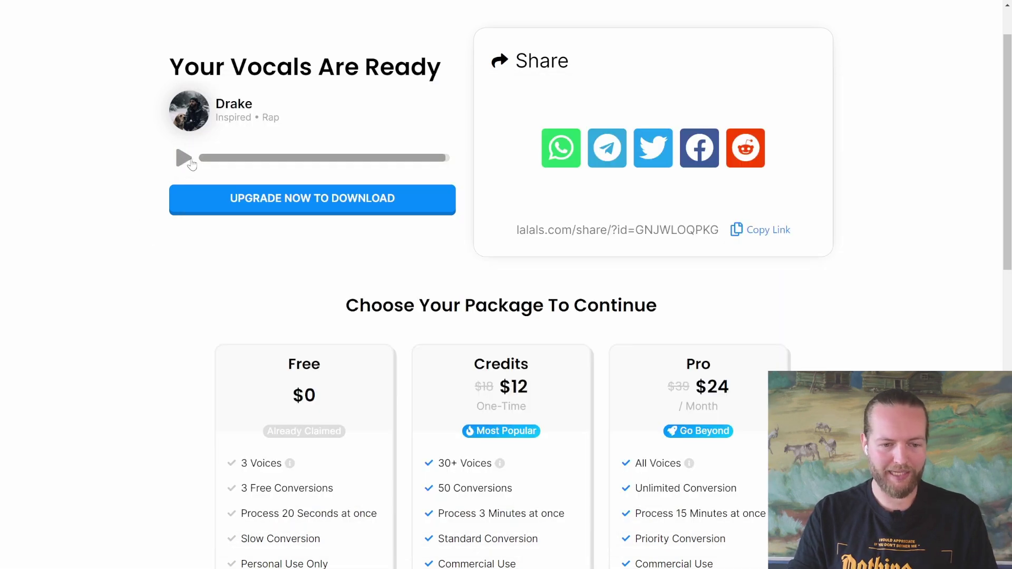
{"action": "left_click", "coordinate": [184, 158]}
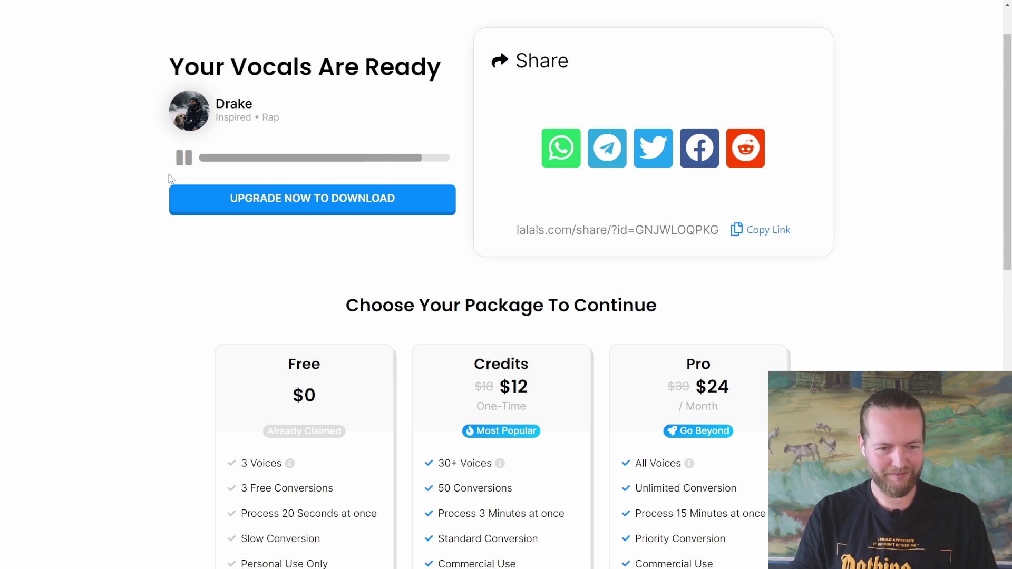
Switch to ElevenLabs and look through the voices available for Speech Synthesis.
{"action": "key", "text": "alt+Tab"}
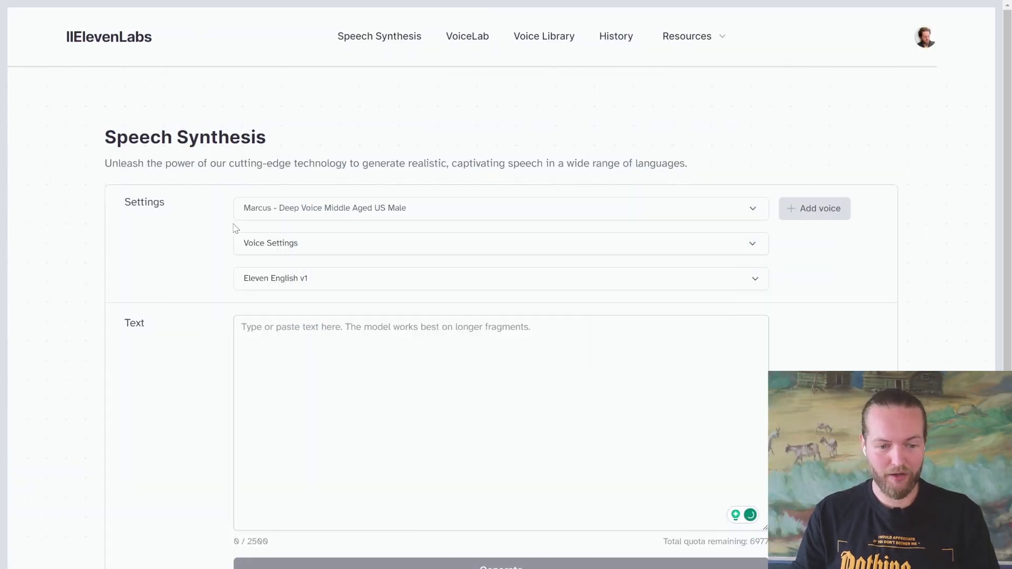
{"action": "left_click", "coordinate": [294, 210]}
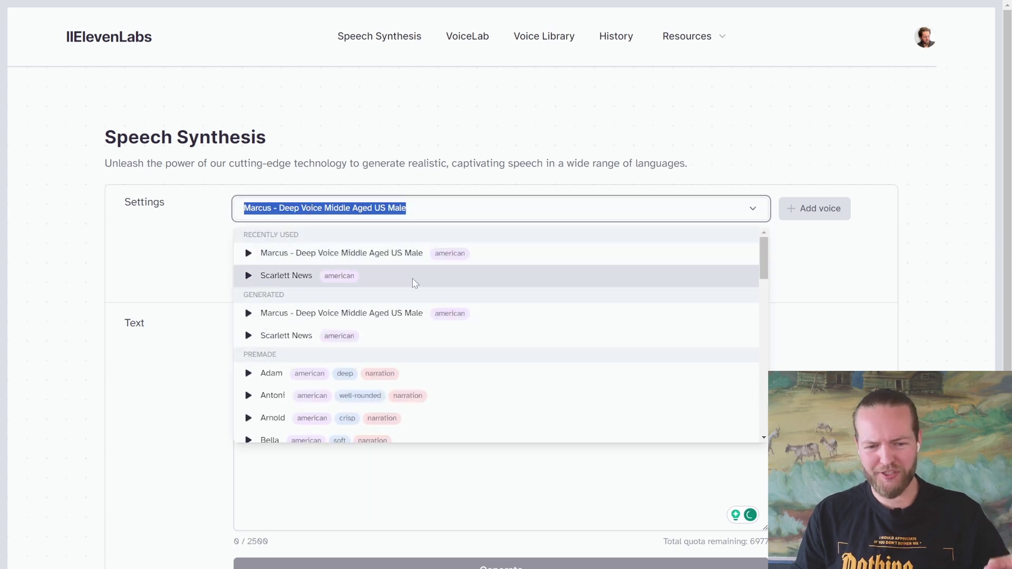
{"action": "scroll", "coordinate": [413, 284], "scroll_direction": "down", "scroll_amount": 1}
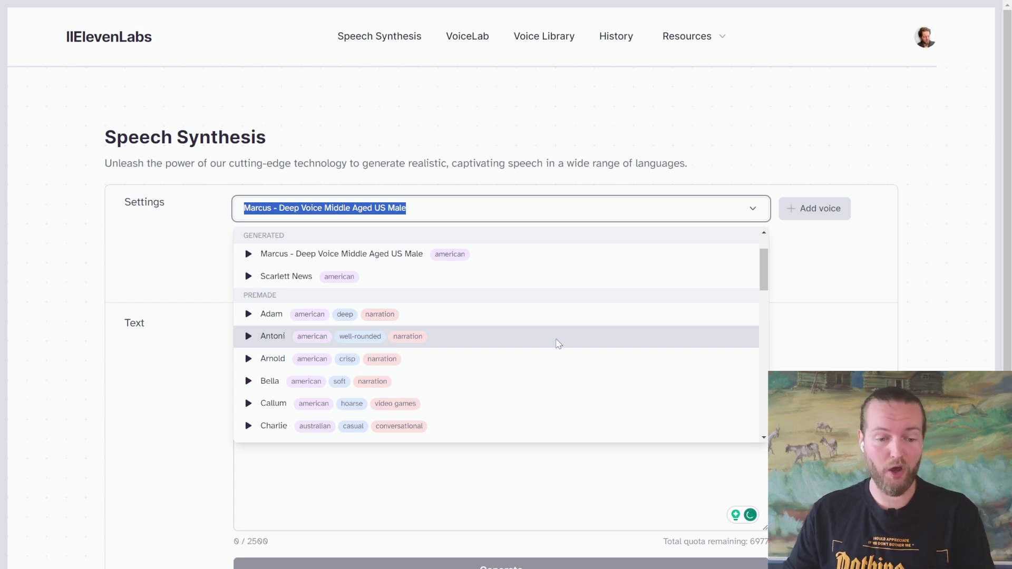
{"action": "key", "text": "Escape"}
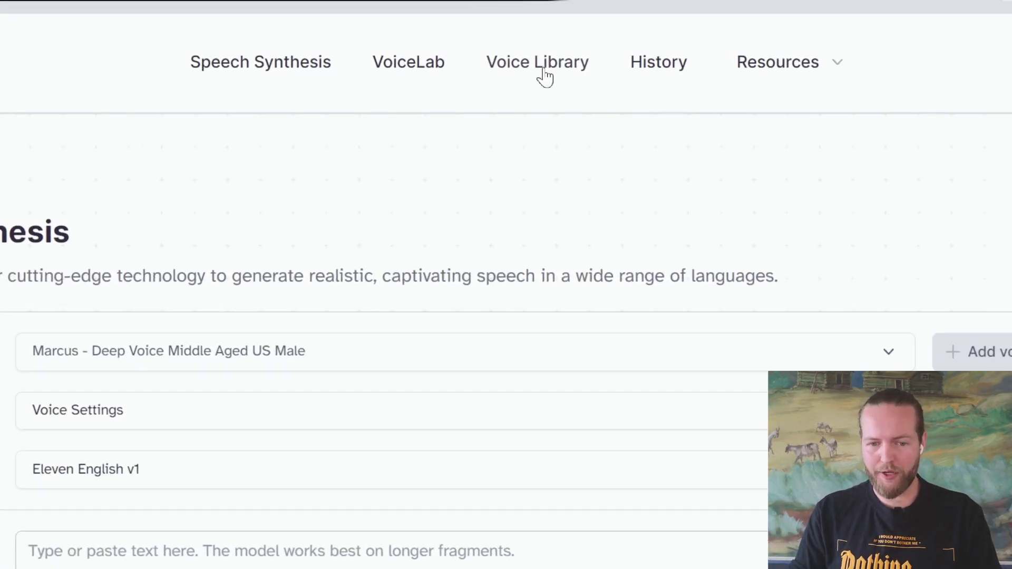
Filter the Voice Library to generated, male, middle-aged voices with an American accent.
{"action": "left_click", "coordinate": [543, 41]}
{"action": "left_click", "coordinate": [201, 230]}
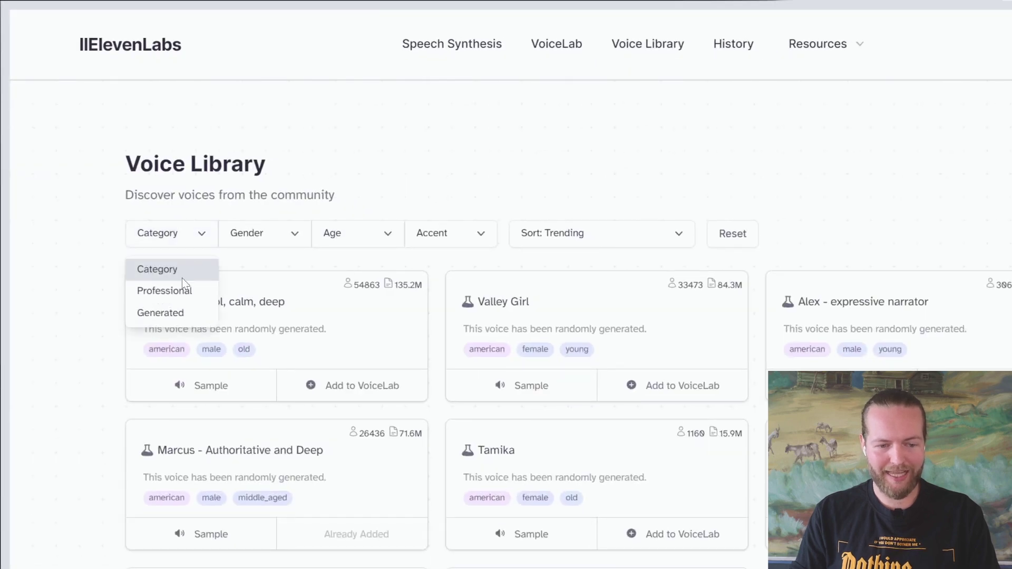
{"action": "left_click", "coordinate": [177, 315]}
{"action": "left_click", "coordinate": [295, 243]}
{"action": "left_click", "coordinate": [245, 290]}
{"action": "left_click", "coordinate": [372, 236]}
{"action": "left_click", "coordinate": [363, 313]}
{"action": "left_click", "coordinate": [476, 235]}
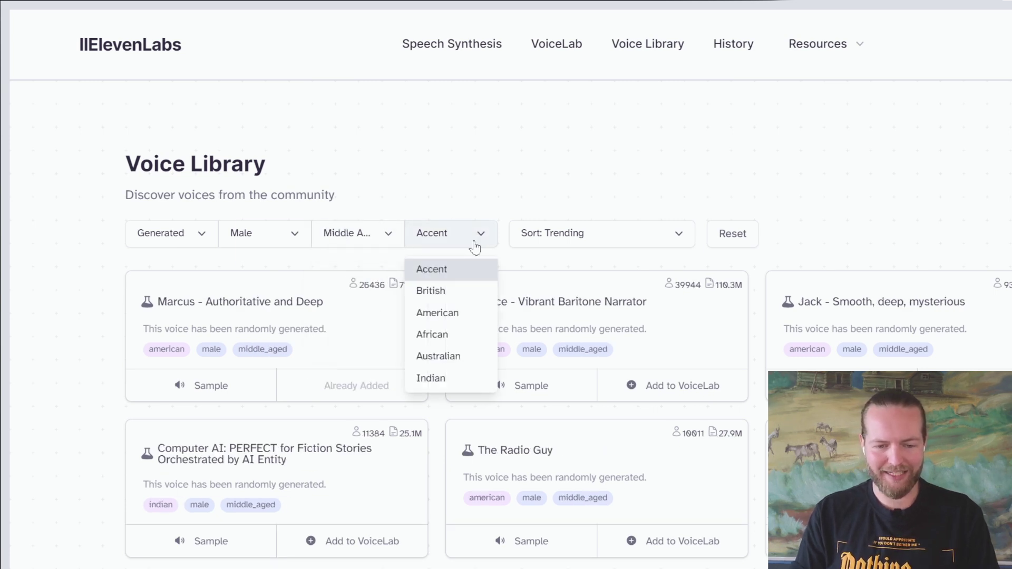
{"action": "left_click", "coordinate": [454, 318]}
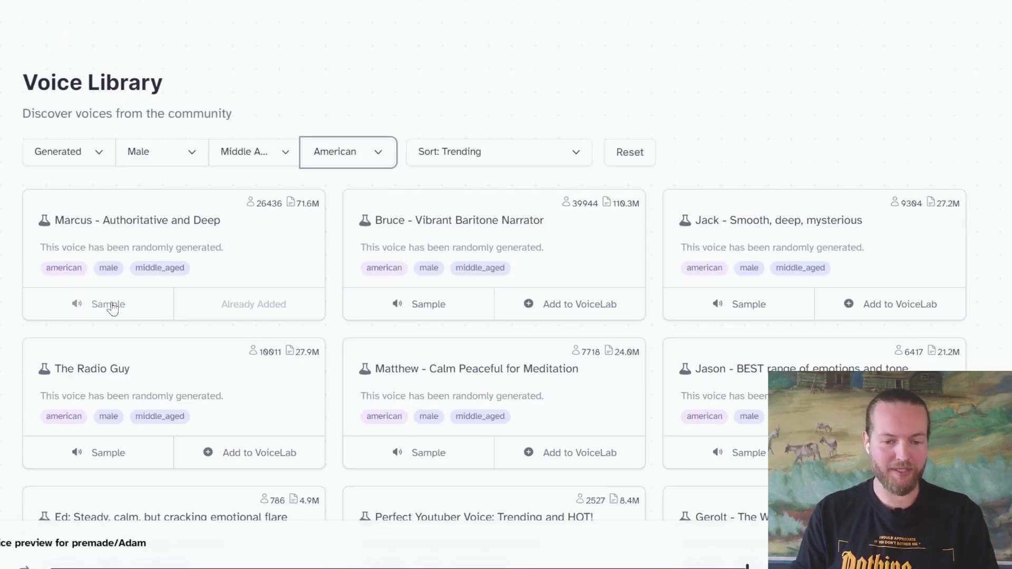
Listen to the samples of Marcus - Authoritative and Deep, Bruce - Vibrant Baritone Narrator and Jack - Smooth, deep, mysterious.
{"action": "left_click", "coordinate": [113, 309]}
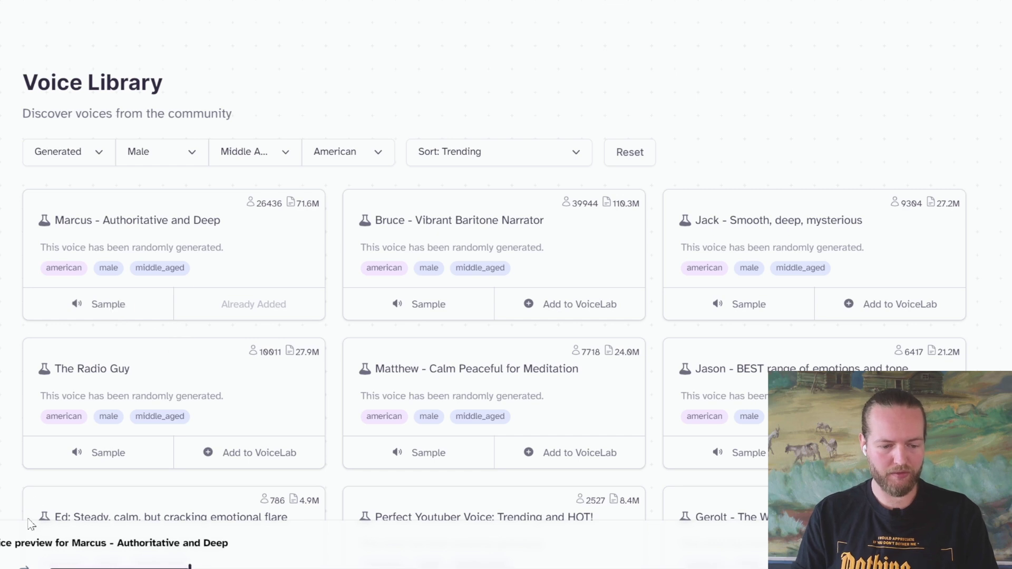
{"action": "left_click", "coordinate": [422, 304]}
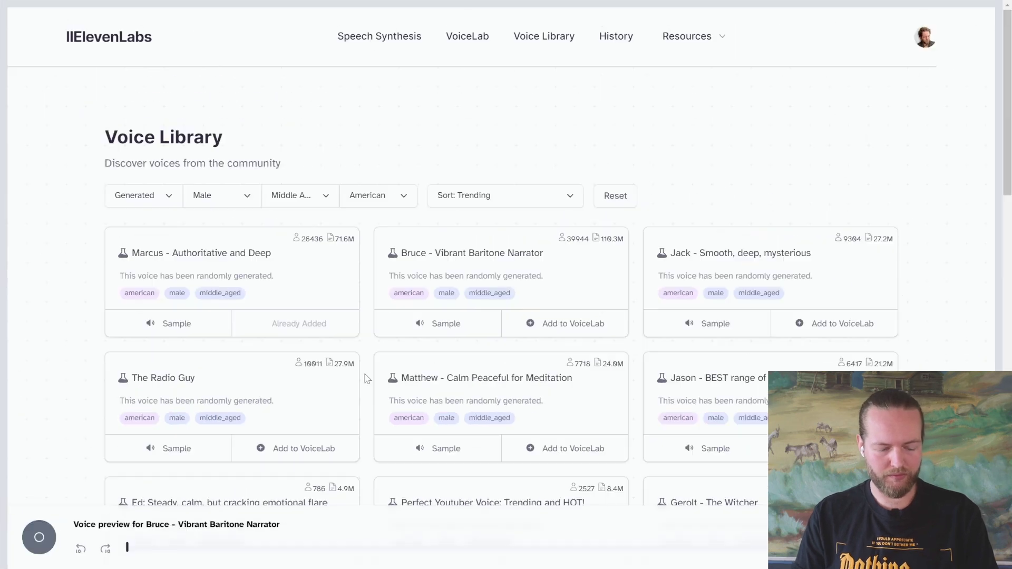
{"action": "left_click", "coordinate": [43, 543]}
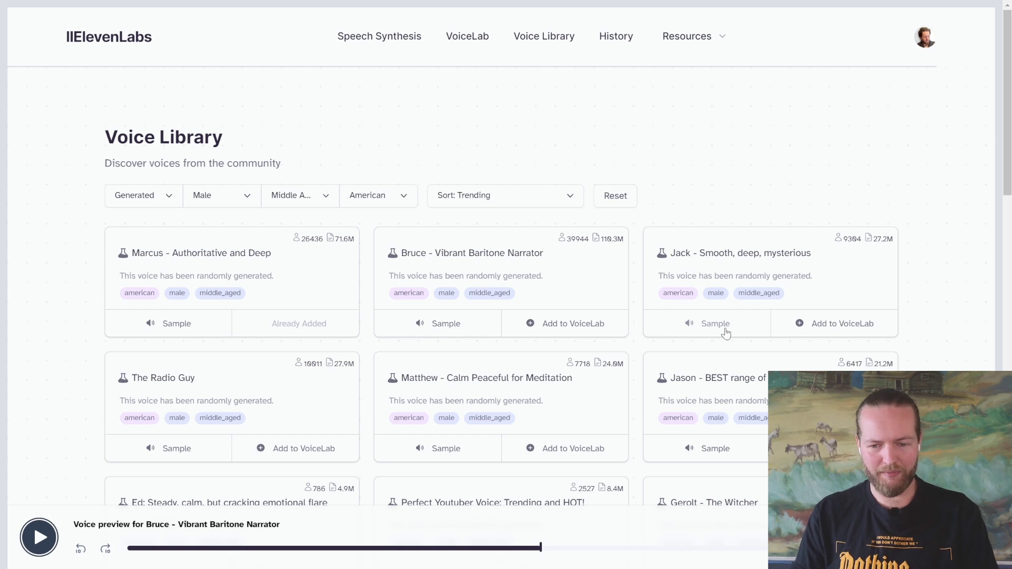
{"action": "left_click", "coordinate": [715, 324]}
Listen to the samples of the REPORTER voice, The Radio Guy and Jason - BEST range of emotions and tone.
{"action": "scroll", "coordinate": [446, 369], "scroll_direction": "down", "scroll_amount": 4}
{"action": "left_click", "coordinate": [446, 336]}
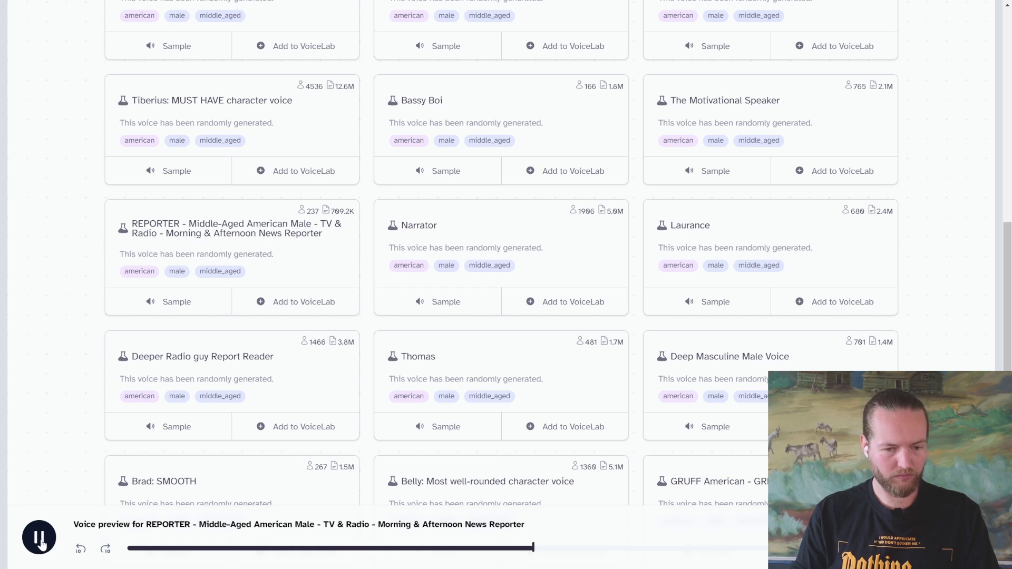
{"action": "scroll", "coordinate": [84, 319], "scroll_direction": "up", "scroll_amount": 2}
{"action": "left_click", "coordinate": [182, 296]}
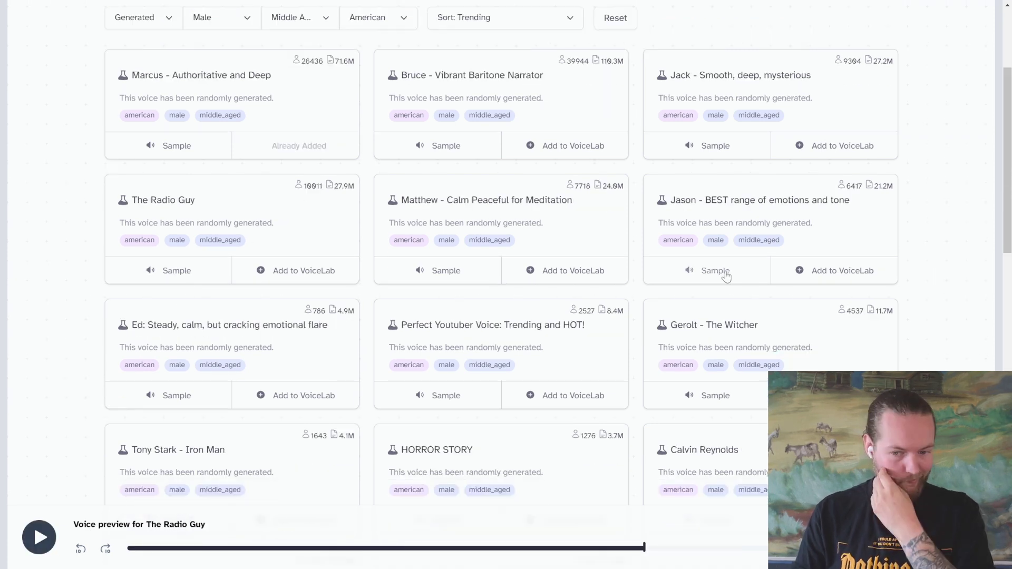
{"action": "left_click", "coordinate": [727, 276]}
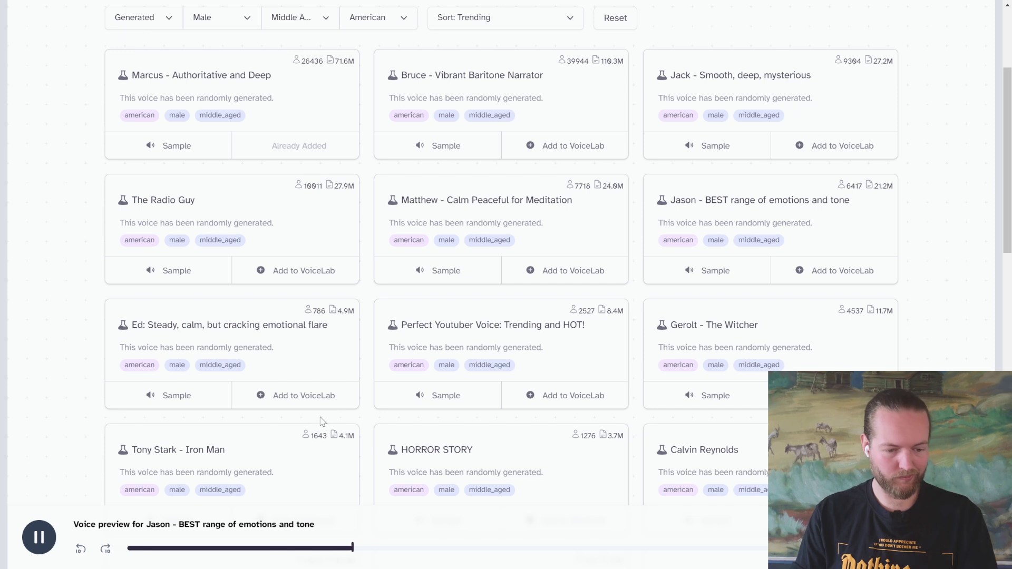
{"action": "left_click", "coordinate": [39, 537]}
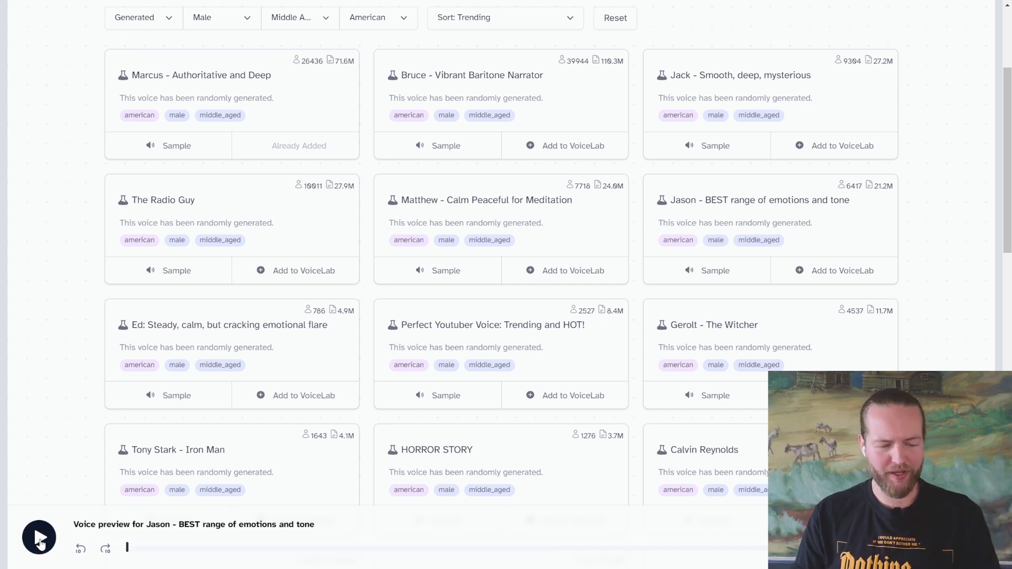
{"action": "left_click", "coordinate": [39, 538]}
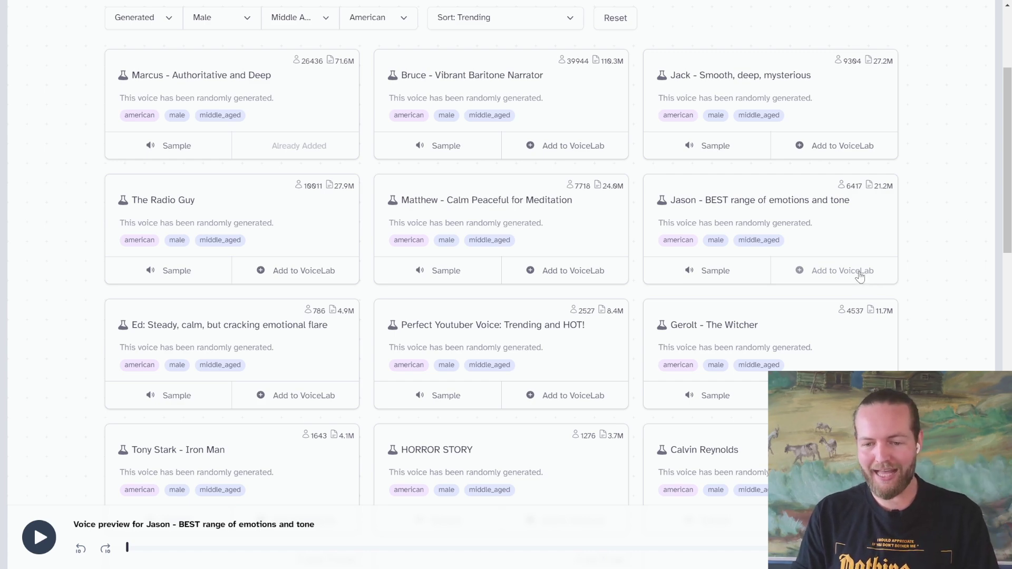
Add the voice Jason - BEST range of emotions and tone to VoiceLab and listen to its preview in Speech Synthesis.
{"action": "left_click", "coordinate": [860, 274]}
{"action": "left_click", "coordinate": [534, 307]}
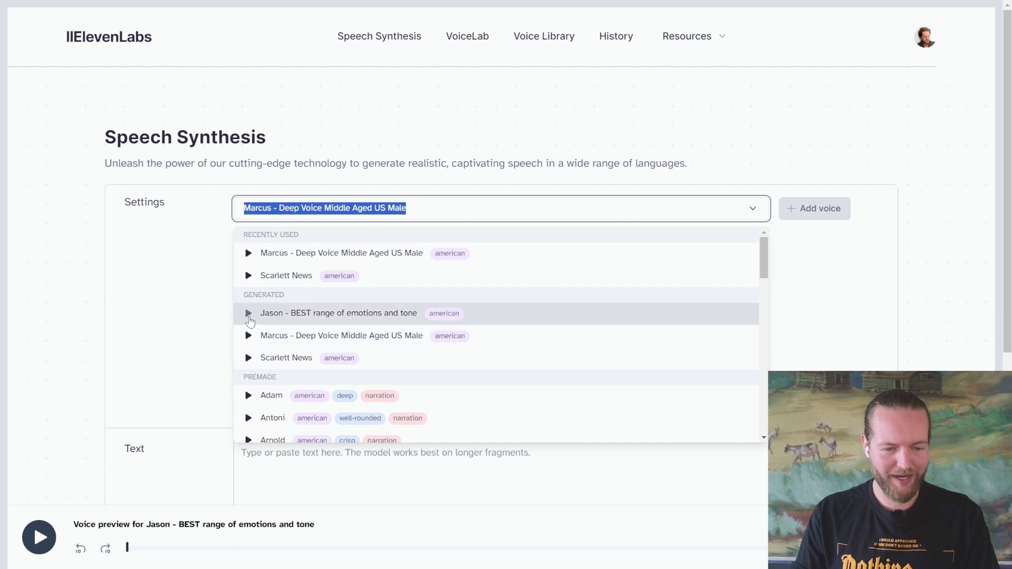
{"action": "left_click", "coordinate": [248, 315]}
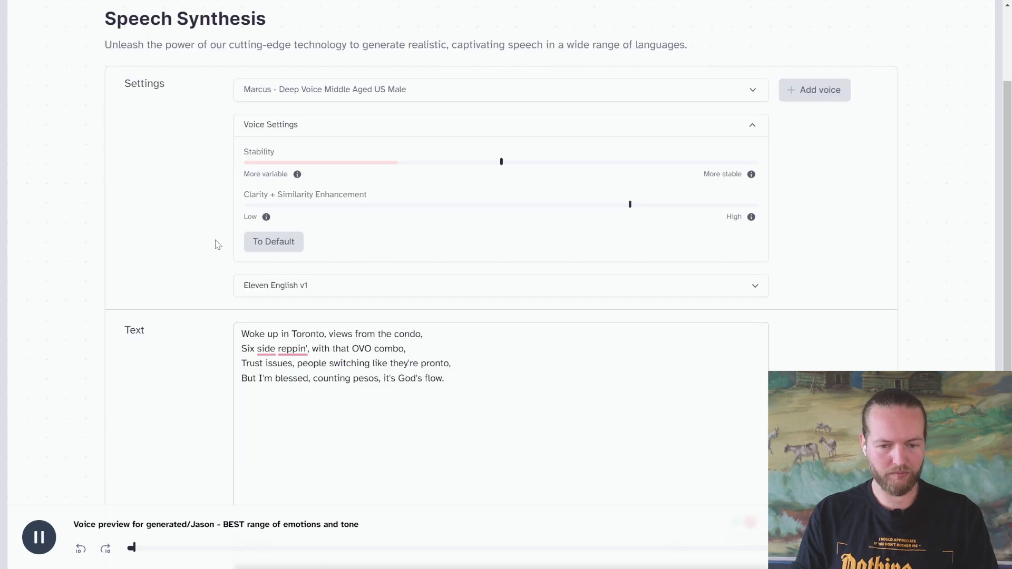
Remove the final period from the rap lyrics and generate them as speech with the Jason voice.
{"action": "key", "text": "BackSpace"}
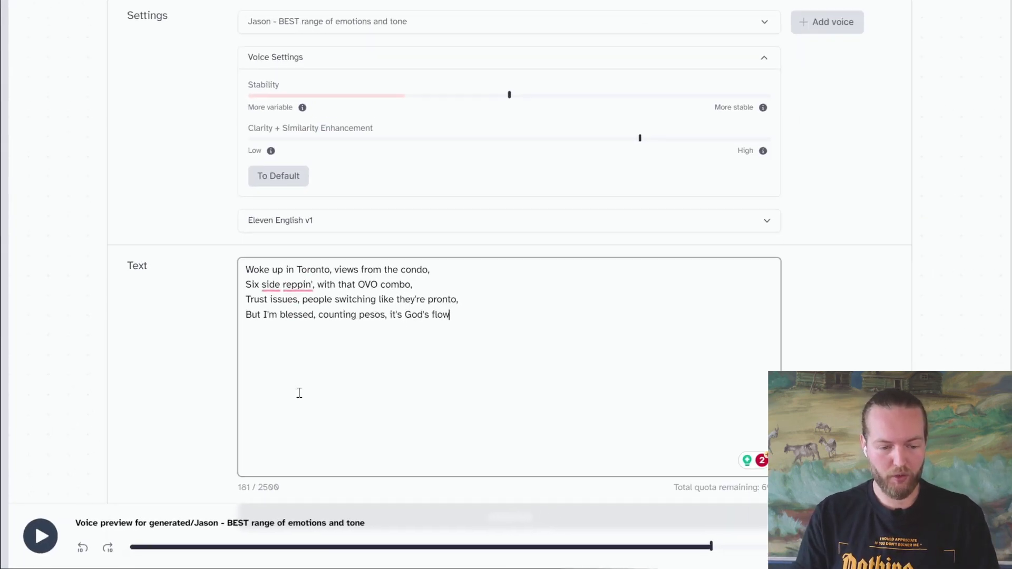
{"action": "scroll", "coordinate": [219, 436], "scroll_direction": "down", "scroll_amount": 2}
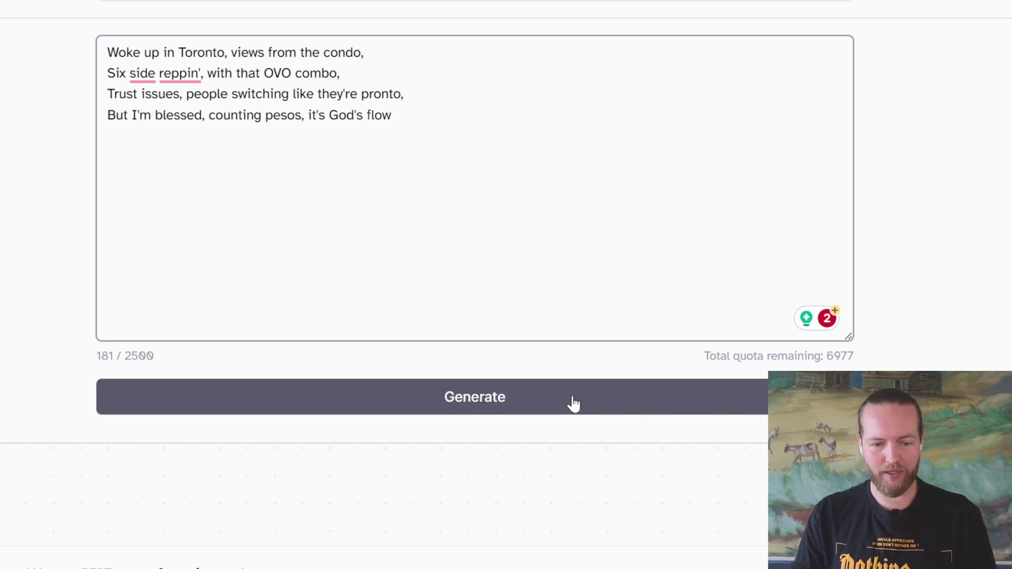
{"action": "left_click", "coordinate": [574, 403]}
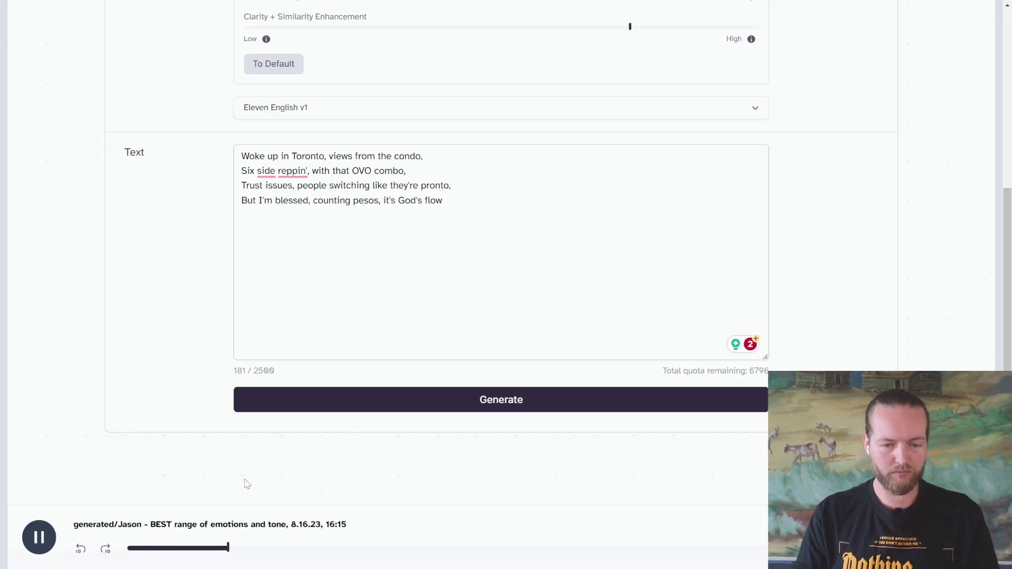
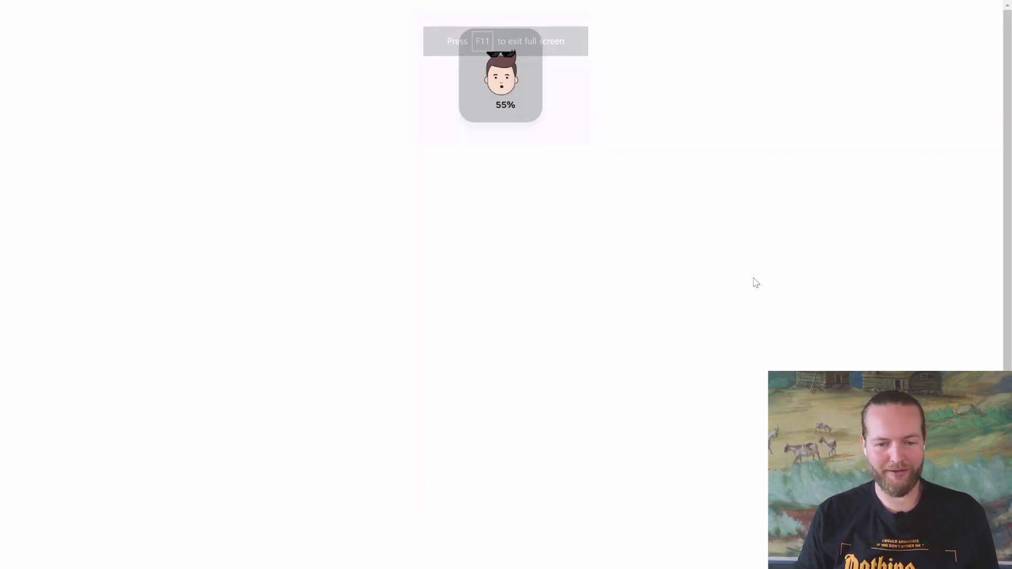
{"action": "left_click", "coordinate": [183, 217]}
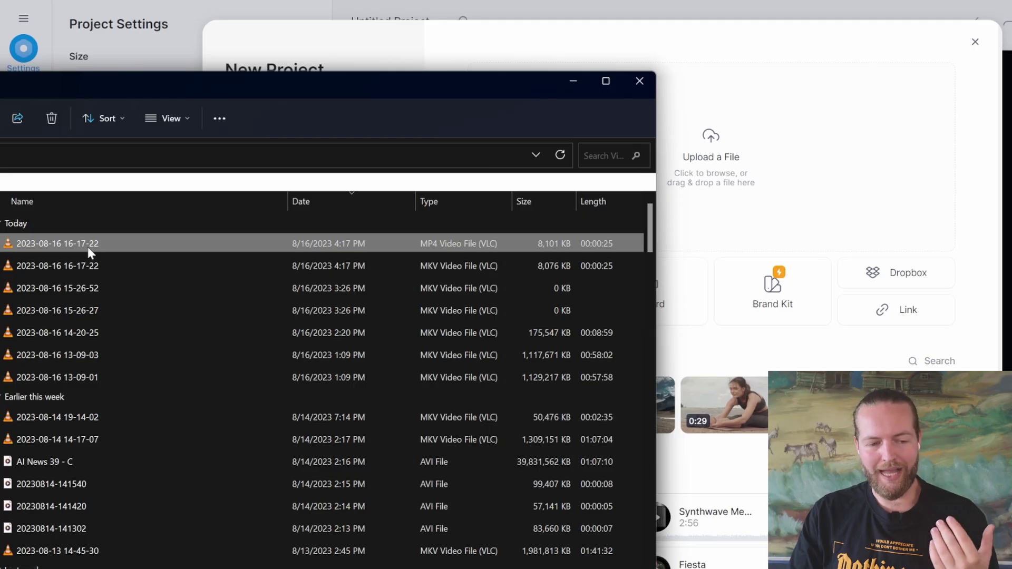
{"action": "left_click_drag", "start_coordinate": [87, 246], "coordinate": [775, 158]}
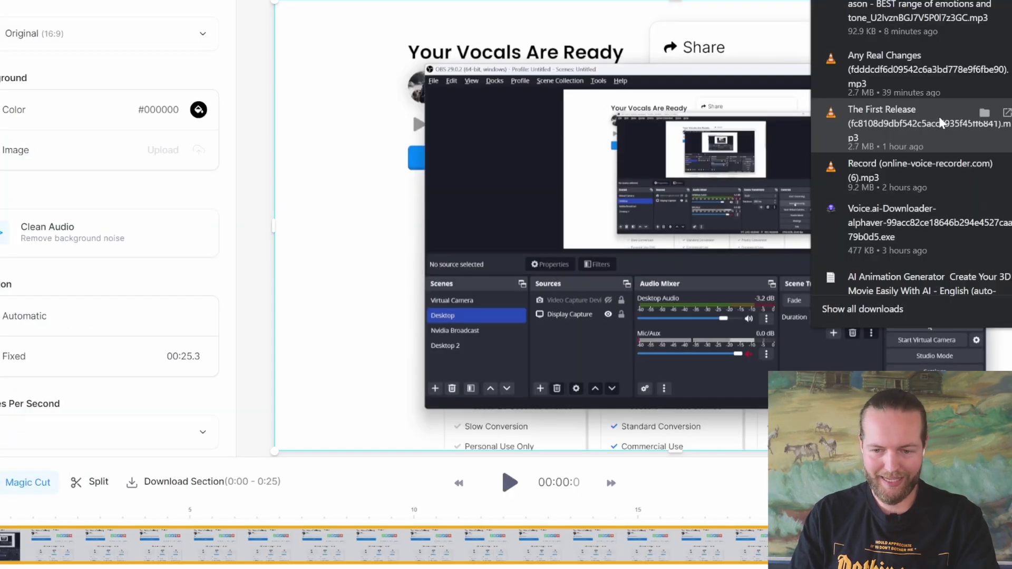
{"action": "left_click_drag", "start_coordinate": [941, 123], "coordinate": [136, 557]}
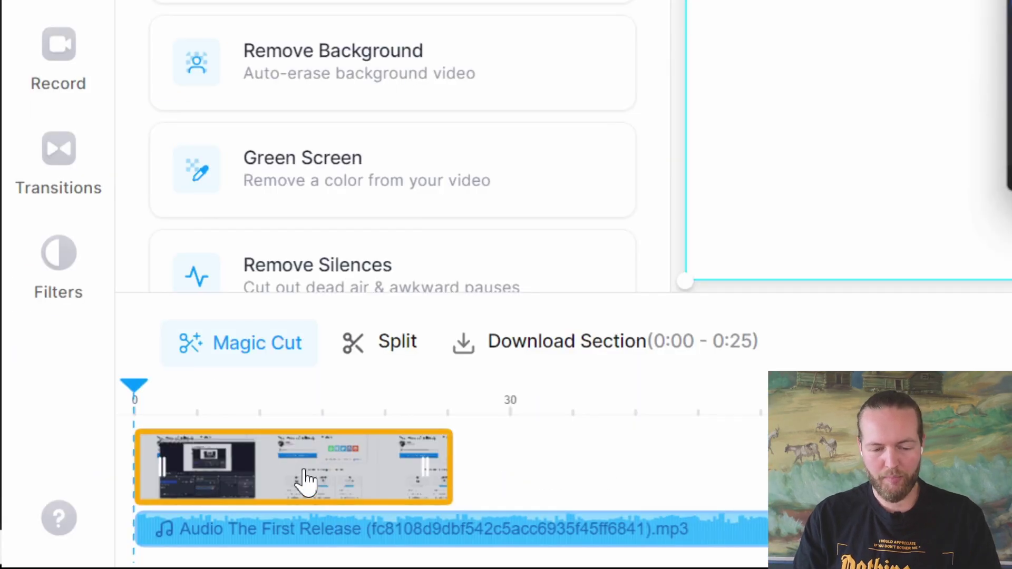
{"action": "right_click", "coordinate": [309, 480]}
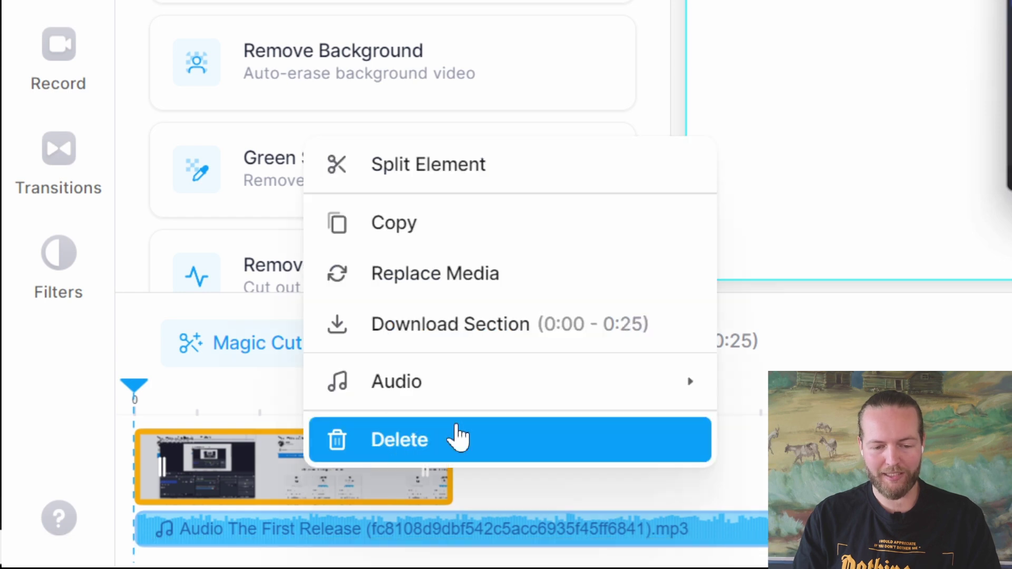
{"action": "mouse_move", "coordinate": [576, 395]}
{"action": "left_click", "coordinate": [751, 382]}
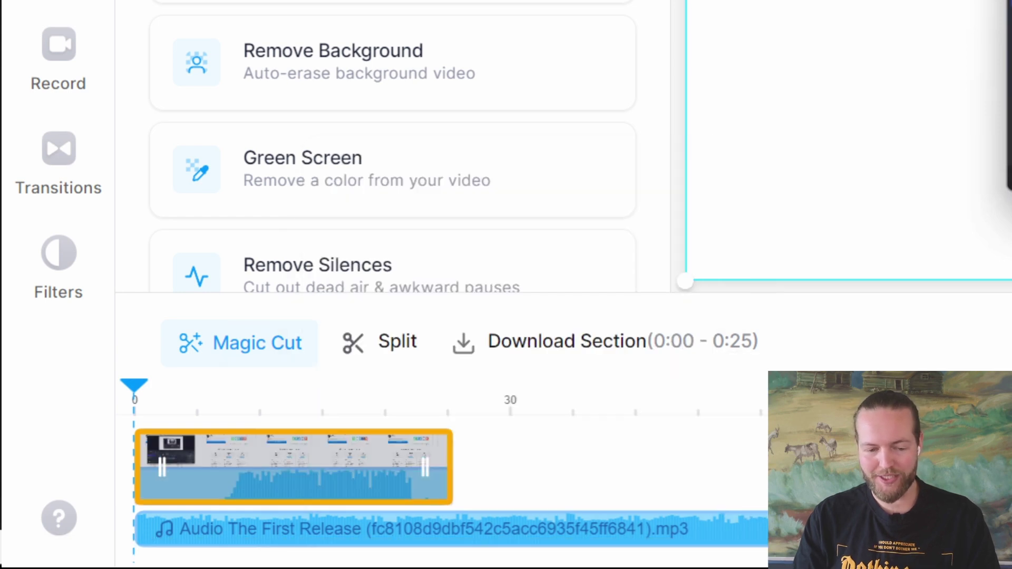
{"action": "right_click", "coordinate": [290, 475]}
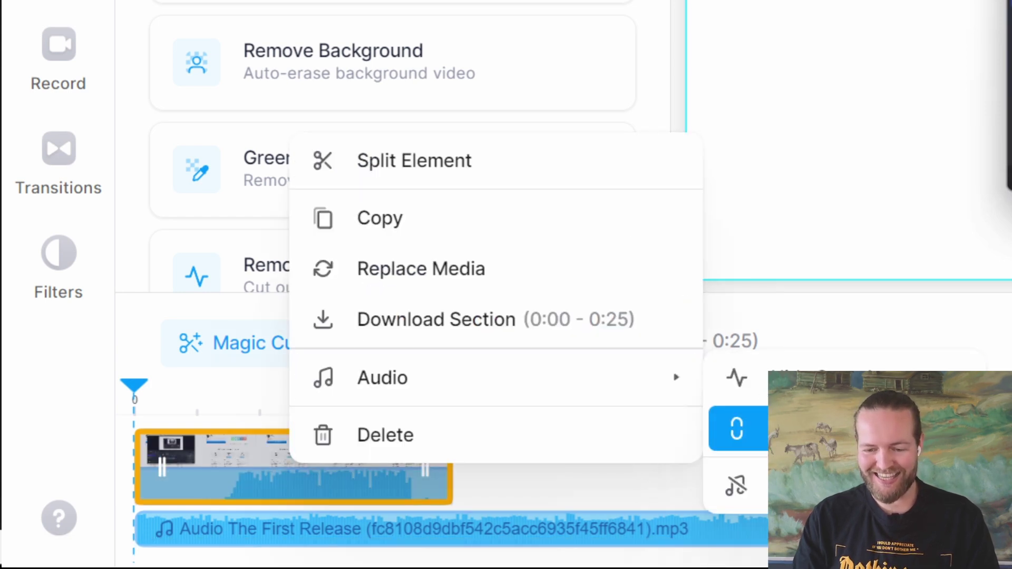
{"action": "left_click", "coordinate": [737, 428]}
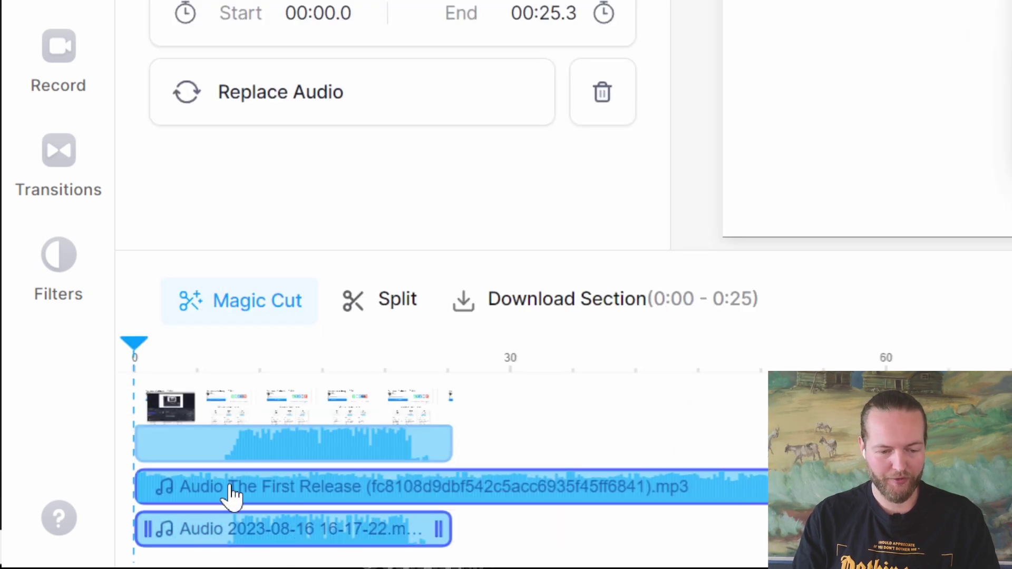
{"action": "left_click", "coordinate": [307, 441]}
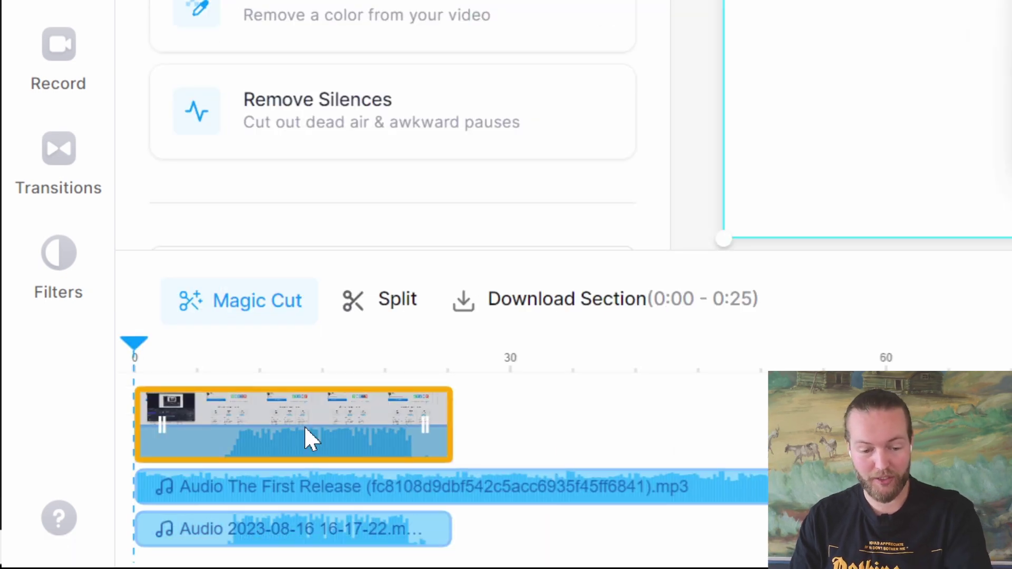
{"action": "key", "text": "Delete"}
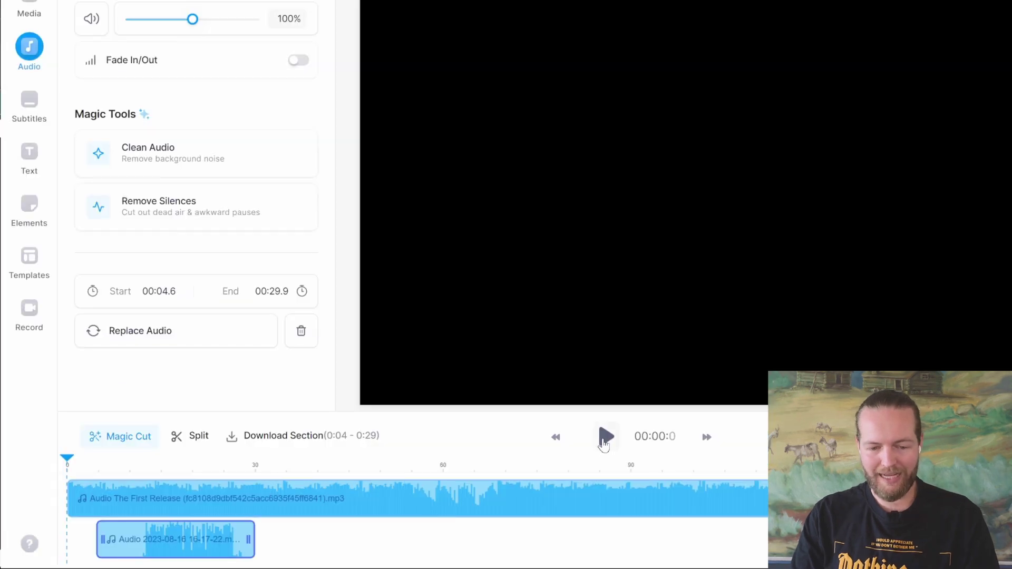
Play the vocals over the beat, shift the vocal clip to start at about 6.0 s, and replay the mix.
{"action": "left_click", "coordinate": [509, 460]}
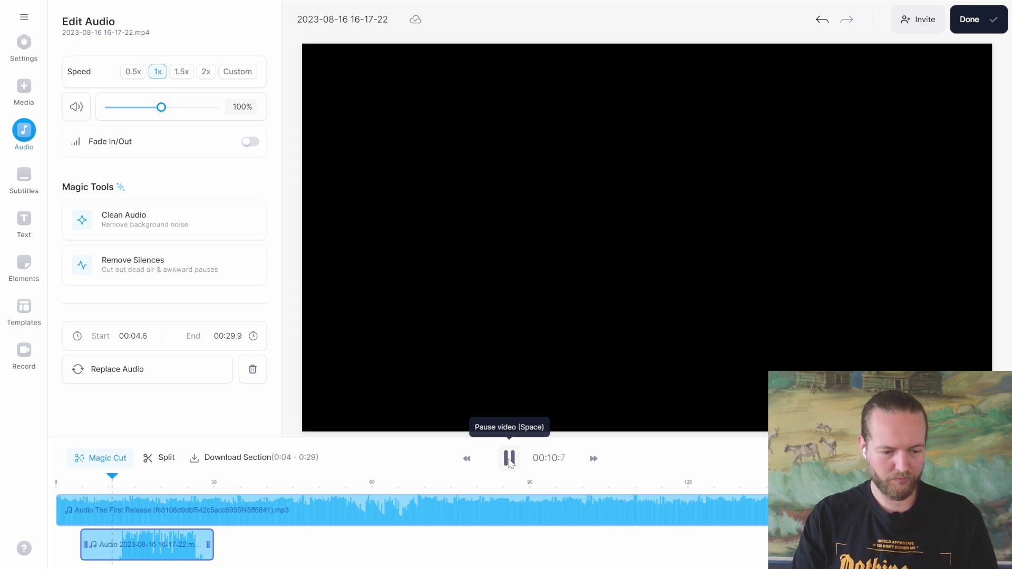
{"action": "left_click", "coordinate": [510, 460]}
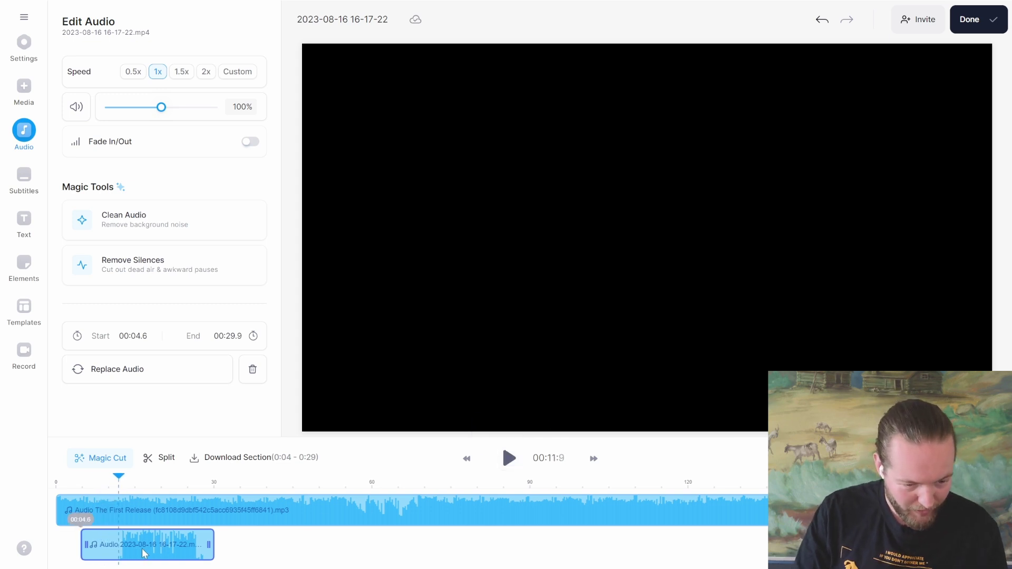
{"action": "left_click_drag", "start_coordinate": [141, 550], "coordinate": [152, 552]}
{"action": "left_click", "coordinate": [509, 459]}
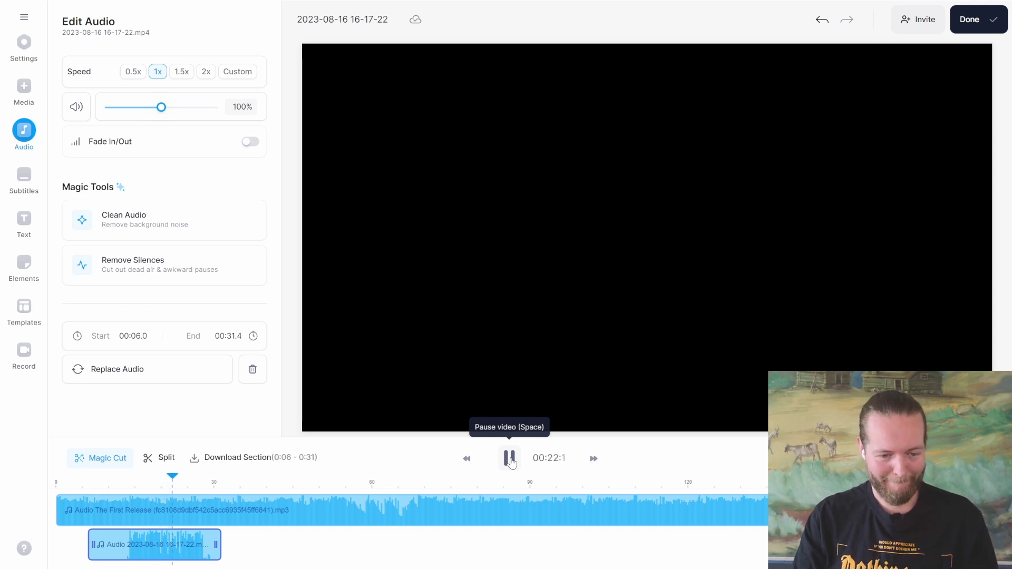
{"action": "left_click", "coordinate": [509, 459]}
Trim the vocal clip to its rapped part, start it at about 12.7 s, and try it at 1.5x speed.
{"action": "right_click", "coordinate": [195, 549]}
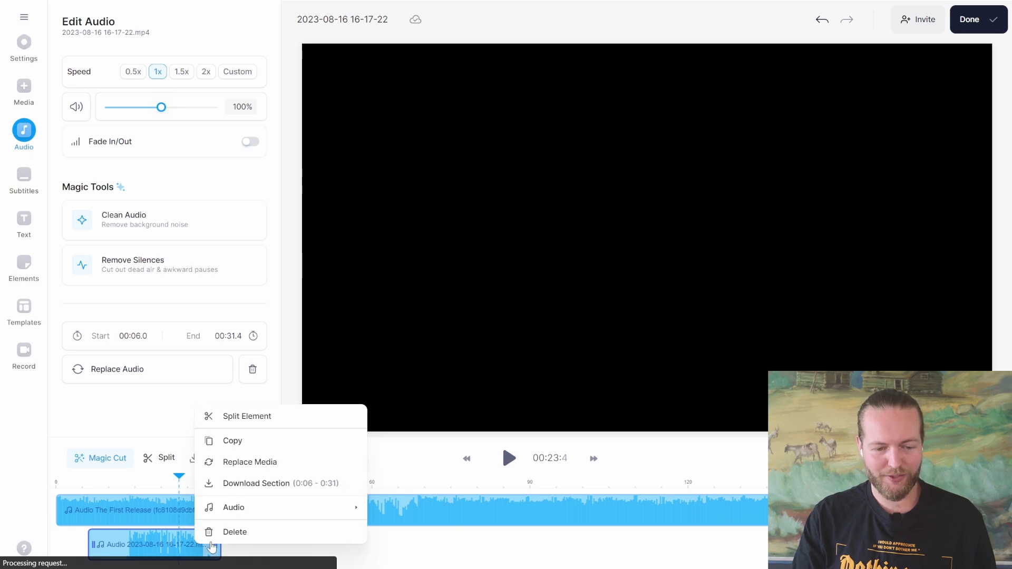
{"action": "left_click", "coordinate": [333, 440]}
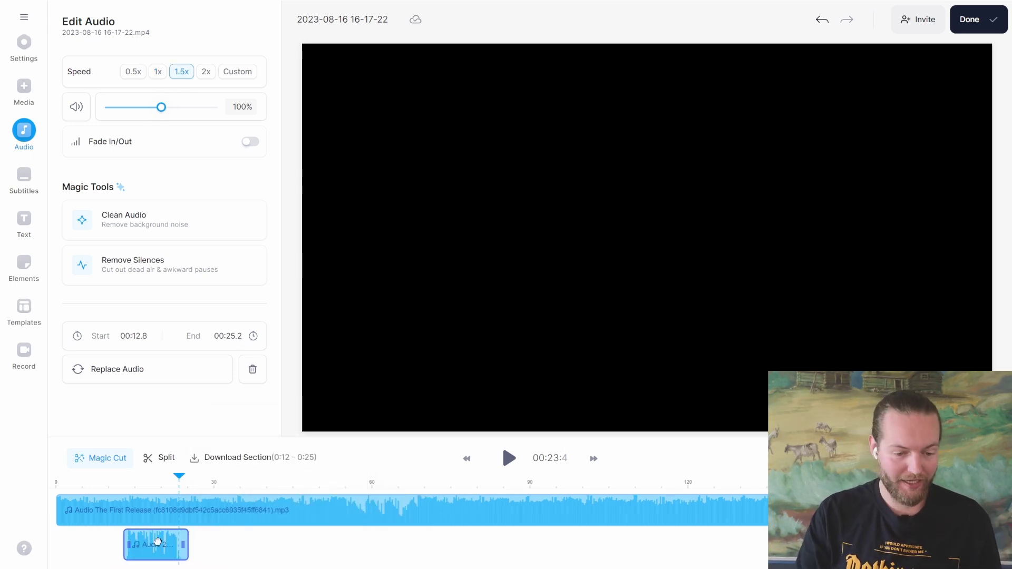
{"action": "left_click", "coordinate": [509, 458]}
{"action": "left_click", "coordinate": [479, 484]}
{"action": "key", "text": "space"}
{"action": "key", "text": "ctrl+z"}
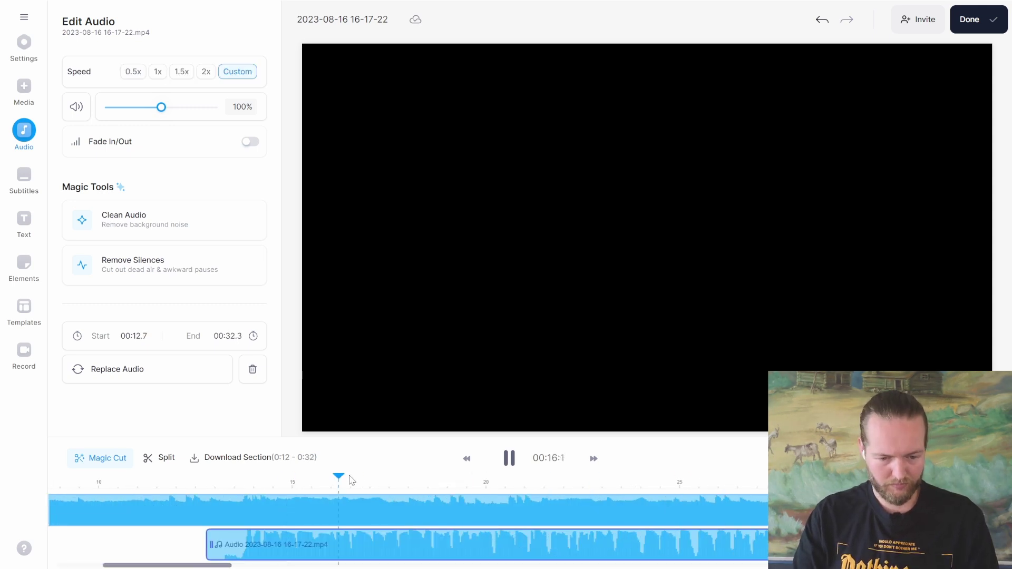
Set the vocal clip's custom speed to 1.01 and play the mix from about 12.5 s.
{"action": "key", "text": "ctrl+shift+z"}
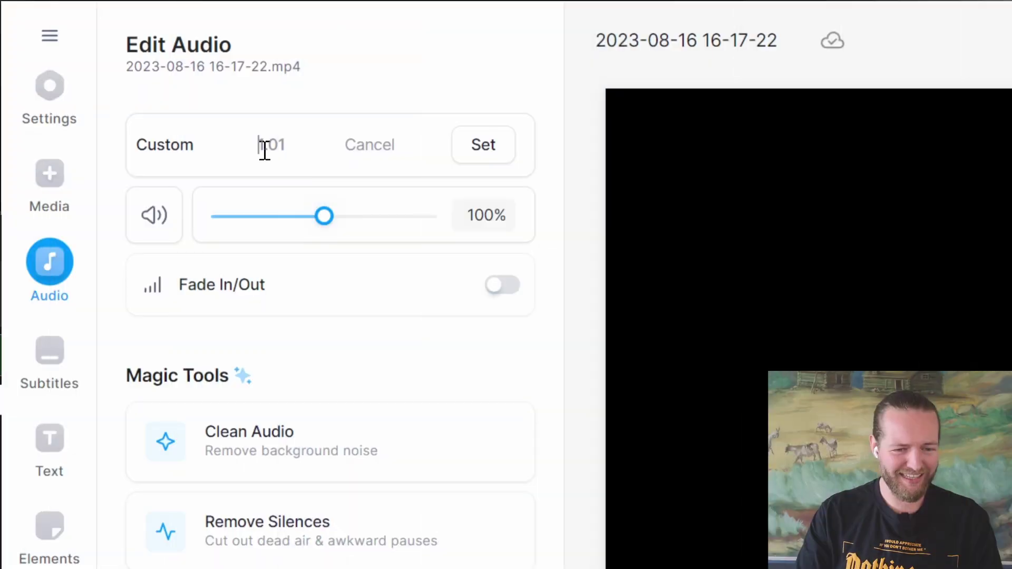
{"action": "left_click_drag", "start_coordinate": [261, 149], "coordinate": [299, 153]}
{"action": "left_click", "coordinate": [269, 147]}
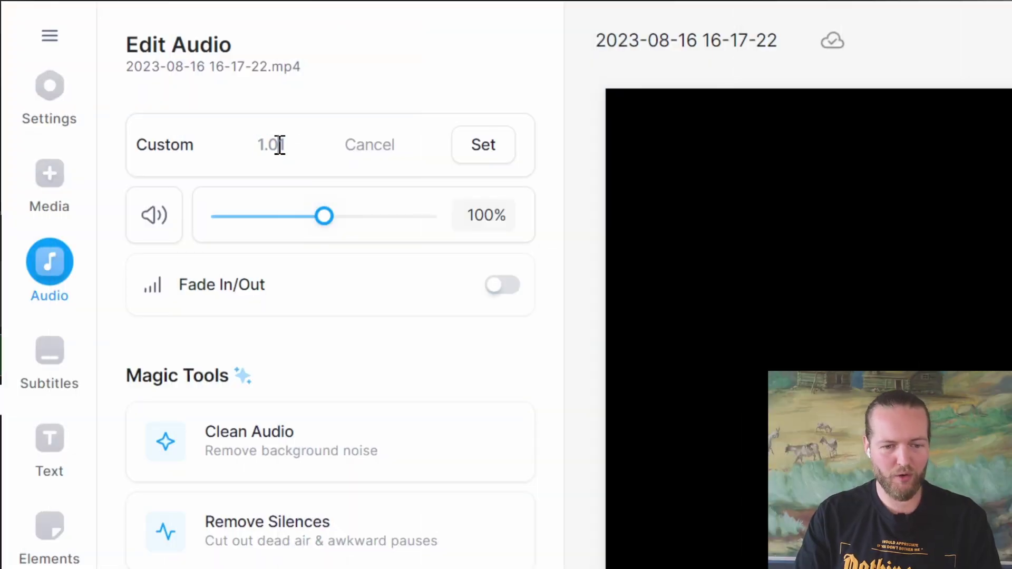
{"action": "left_click", "coordinate": [490, 153]}
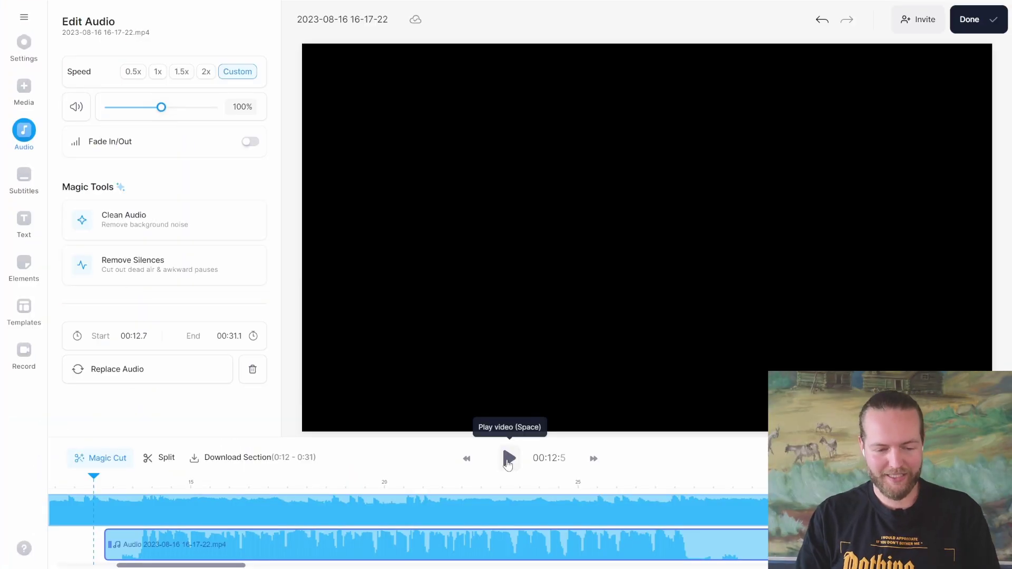
{"action": "left_click", "coordinate": [508, 458]}
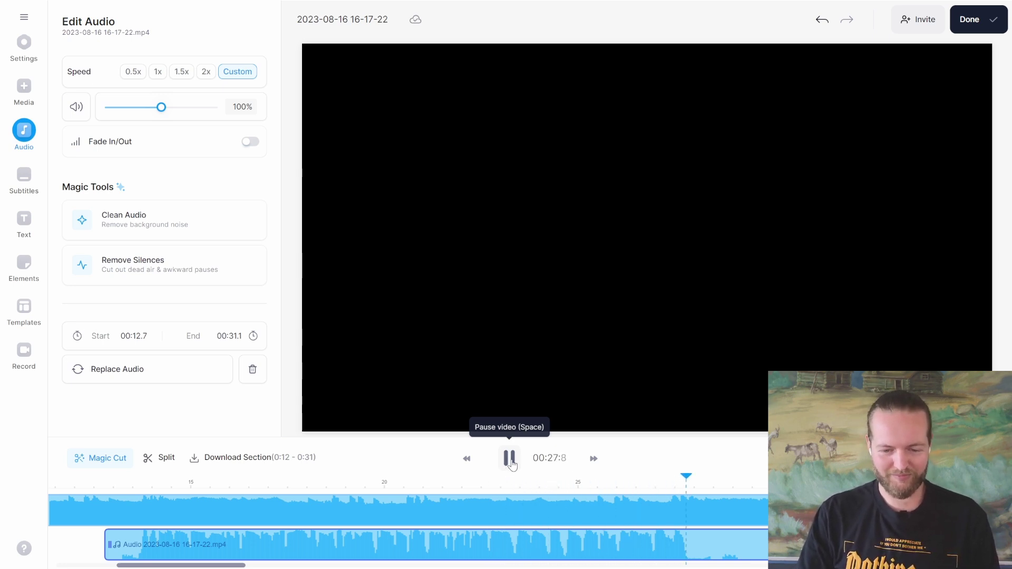
{"action": "left_click", "coordinate": [509, 458]}
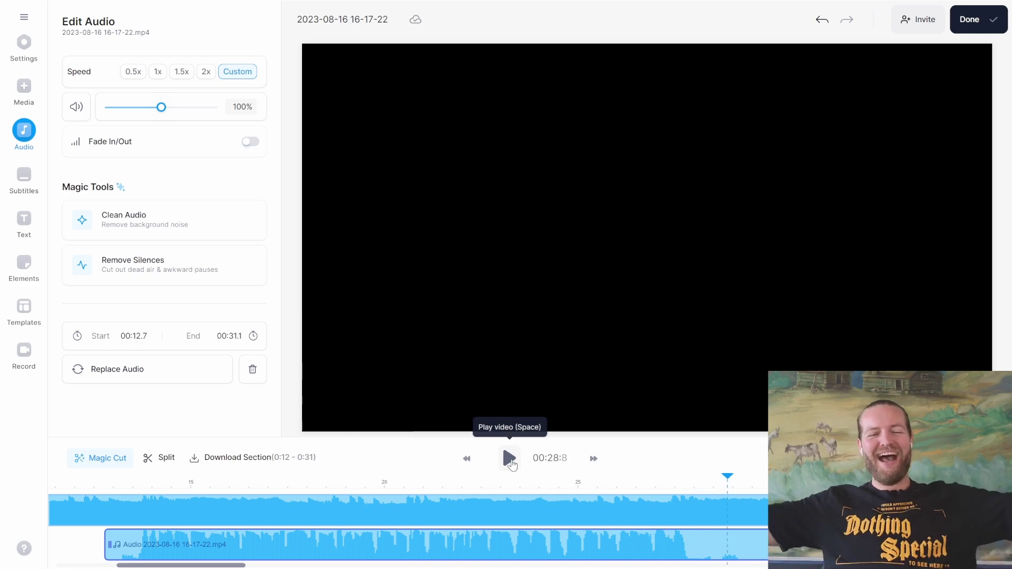